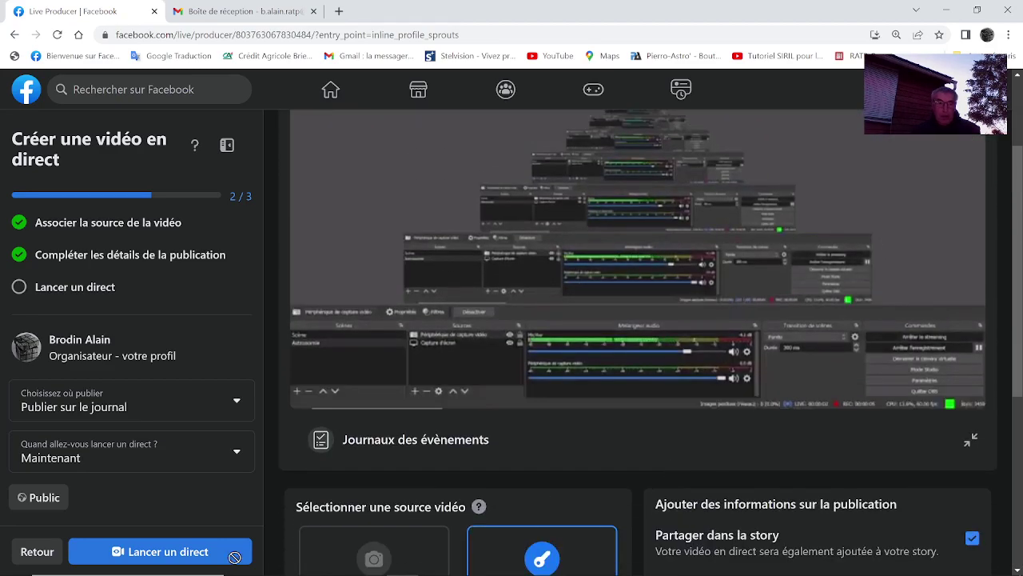
Launch the Facebook live broadcast without adding a title, then switch to SharpCap.
{"action": "left_click", "coordinate": [190, 554]}
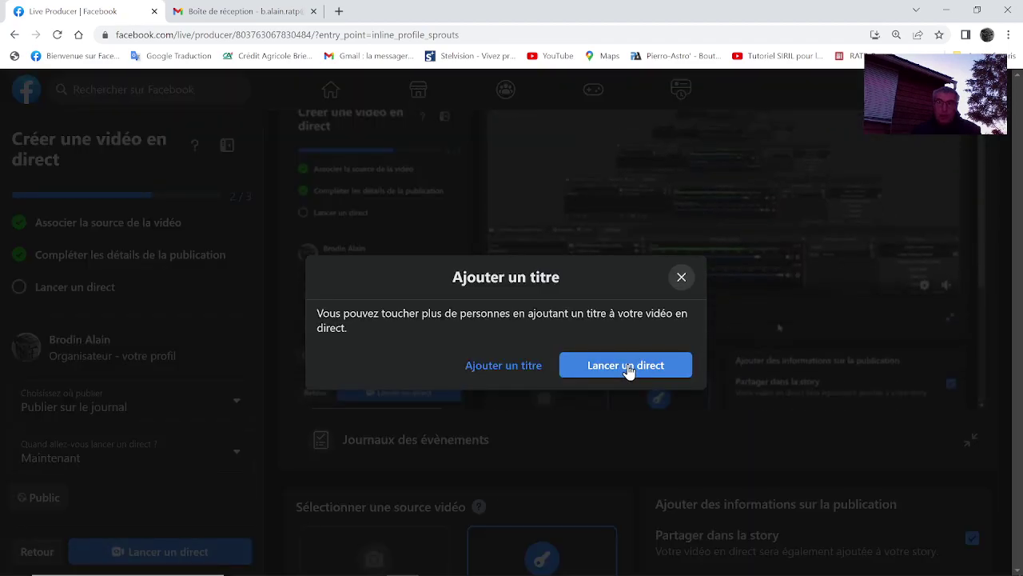
{"action": "left_click", "coordinate": [627, 368]}
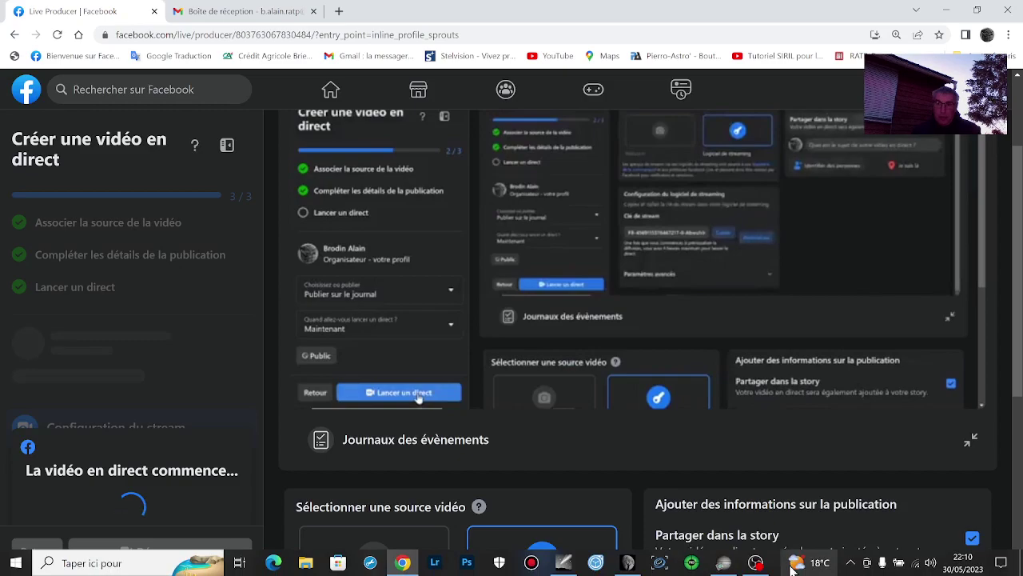
{"action": "left_click", "coordinate": [722, 563]}
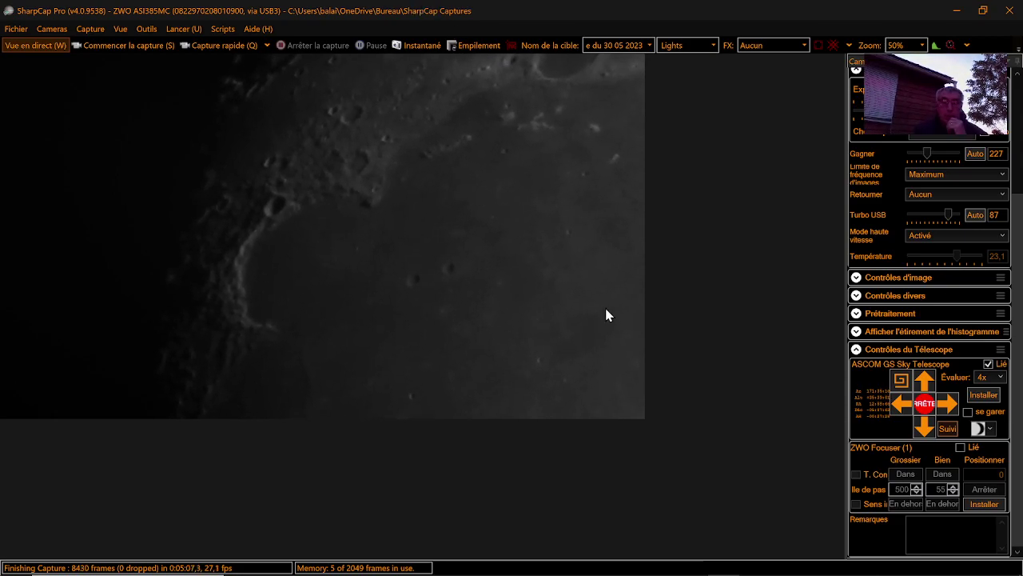
Slew the telescope past the dark-floored oval crater Plato until the Moon's northern limb is in frame.
{"action": "left_click", "coordinate": [922, 382]}
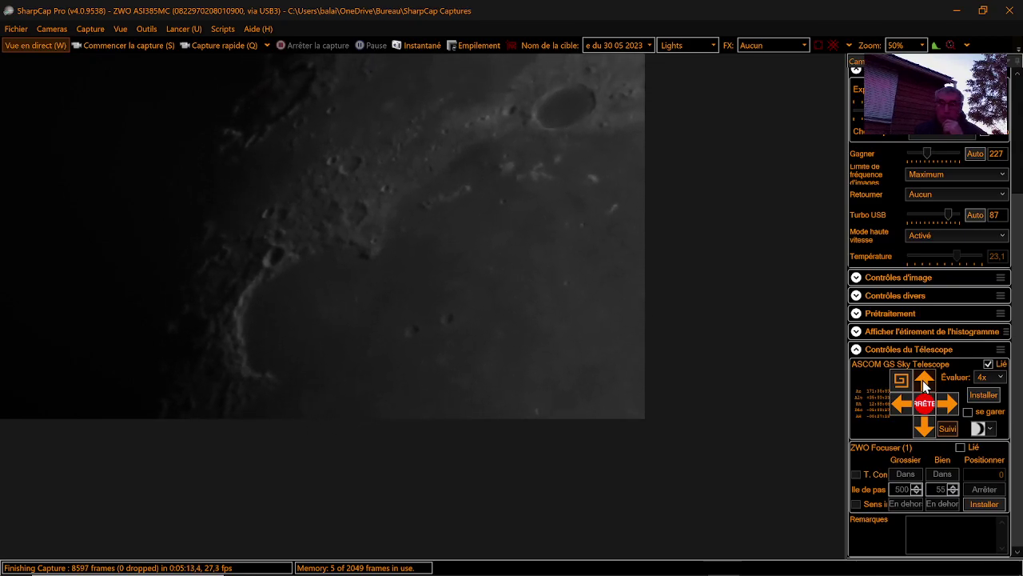
{"action": "left_click", "coordinate": [929, 404]}
{"action": "left_click", "coordinate": [904, 408]}
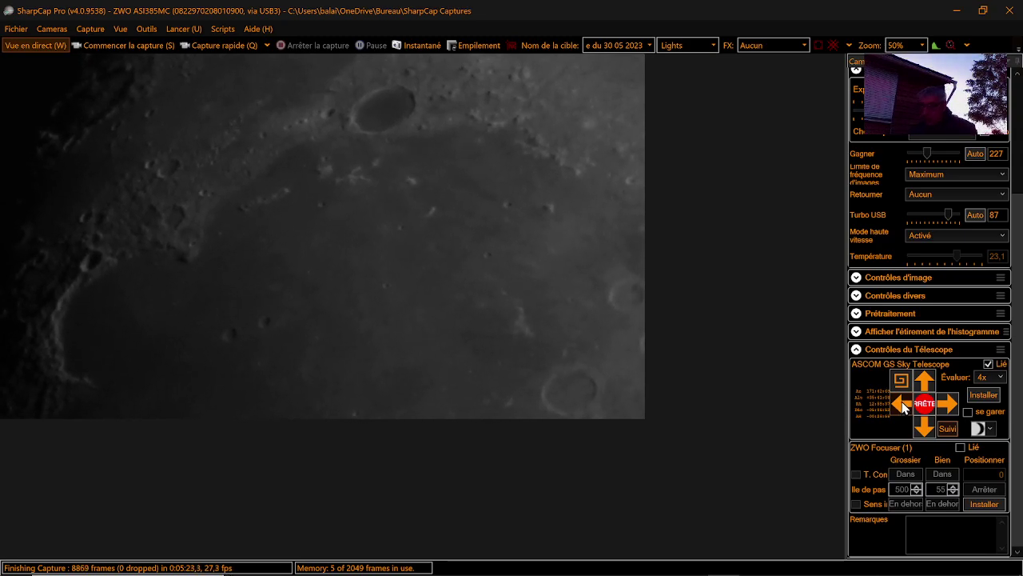
{"action": "left_click", "coordinate": [924, 385]}
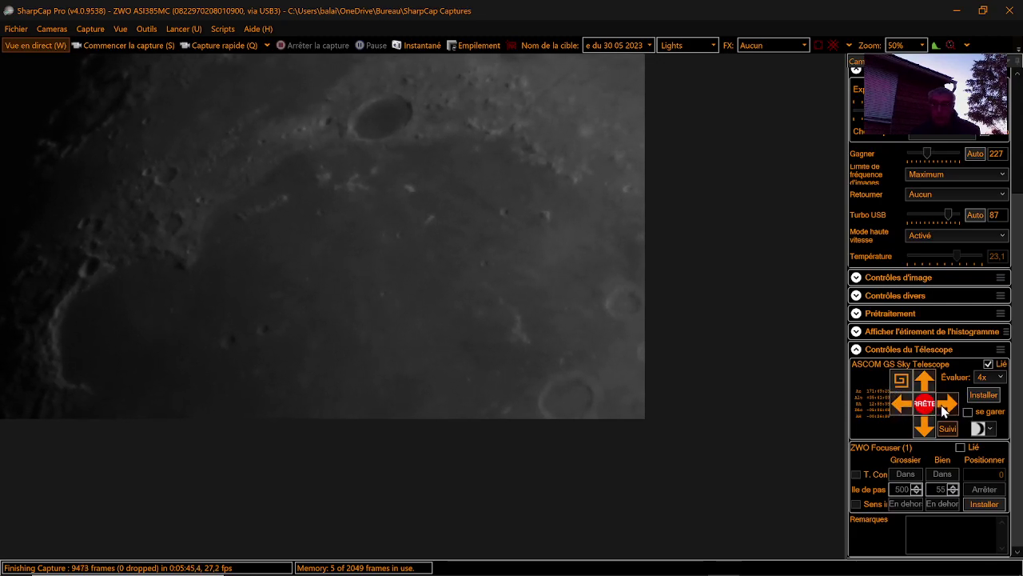
{"action": "left_click", "coordinate": [926, 382]}
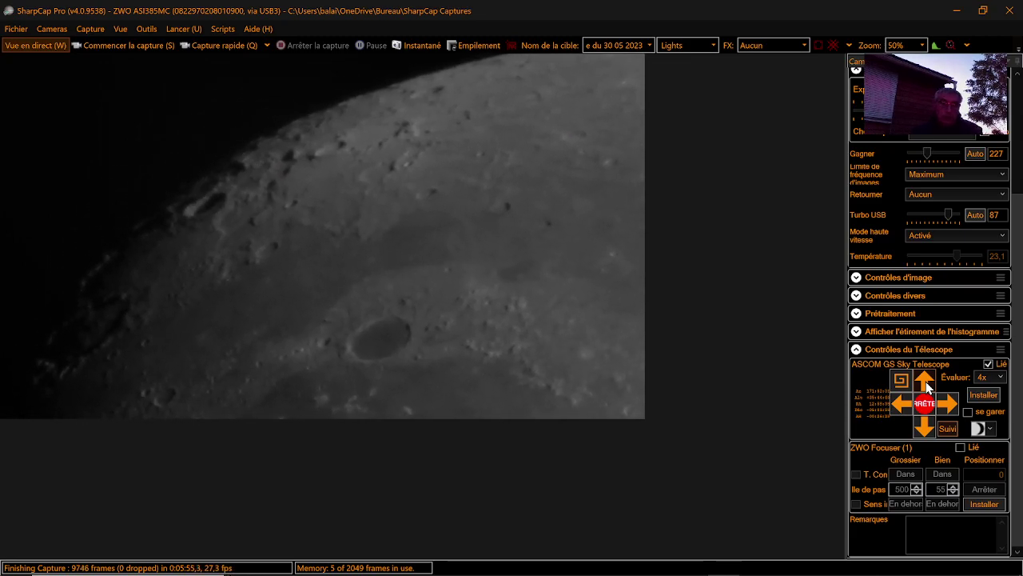
Slew the telescope along the Moon's northern limb, away from the terminator, until the curved northeastern limb is in view.
{"action": "left_click", "coordinate": [898, 405]}
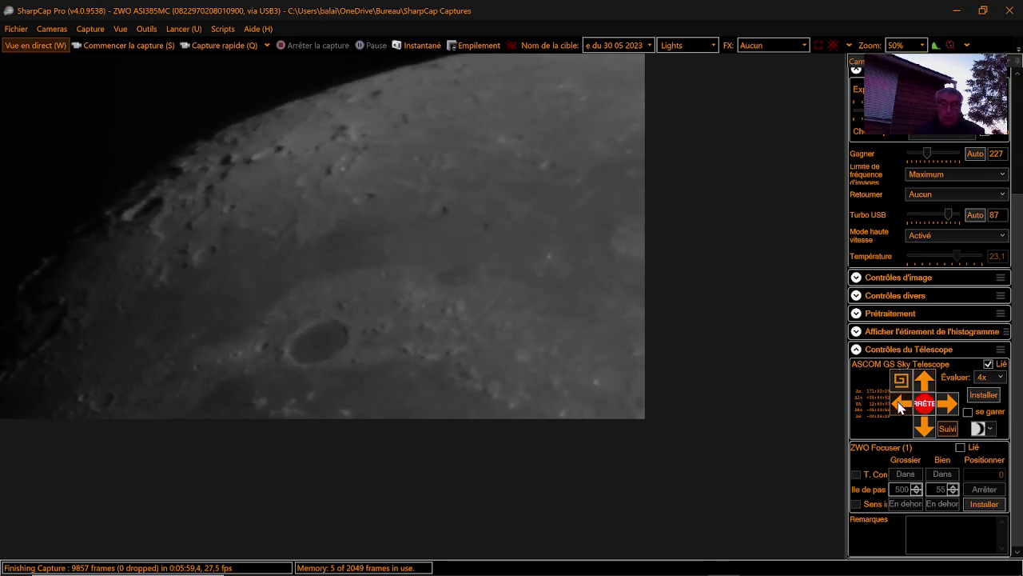
{"action": "left_click", "coordinate": [899, 405]}
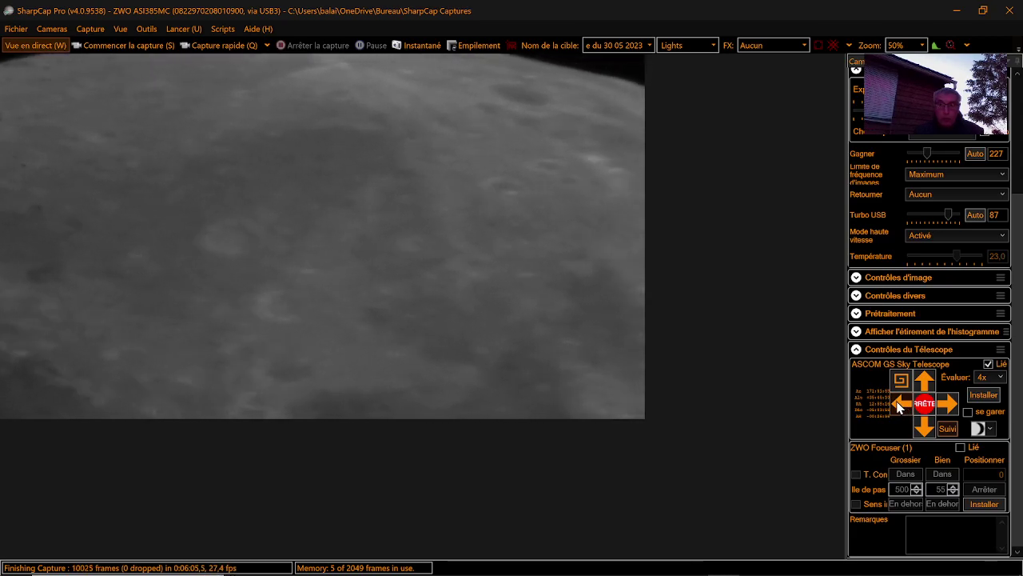
{"action": "left_click", "coordinate": [924, 381]}
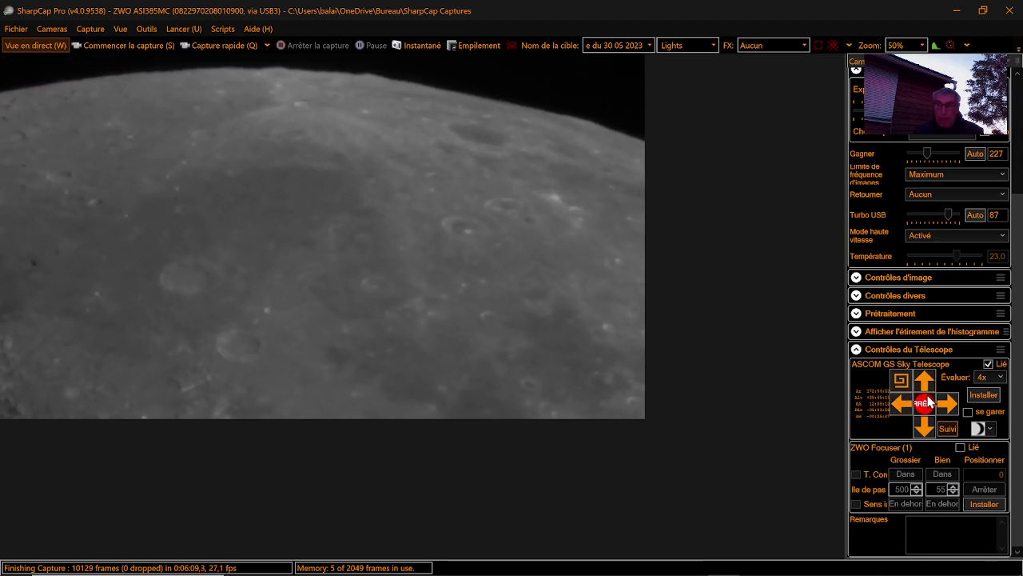
{"action": "left_click", "coordinate": [947, 406]}
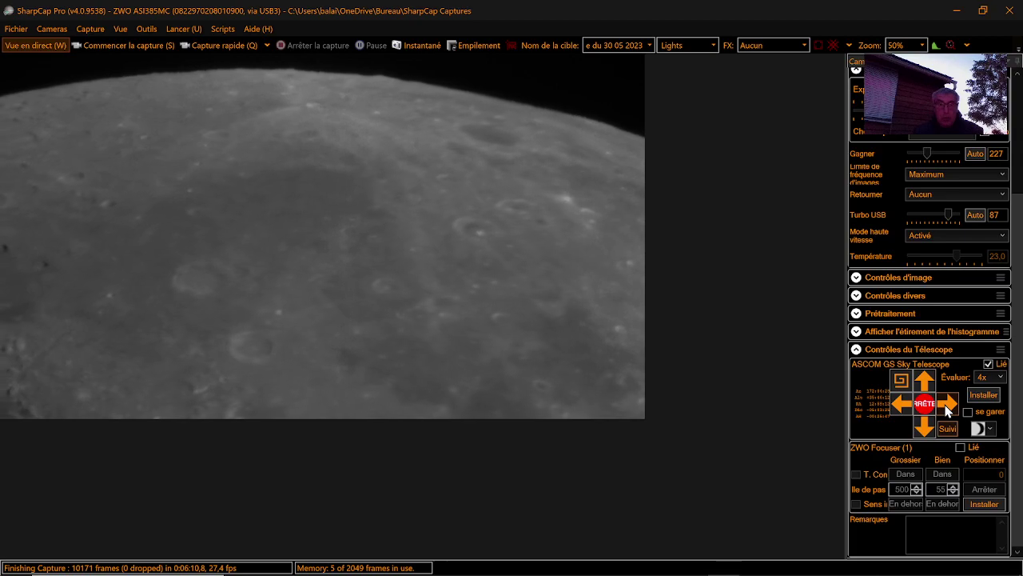
{"action": "left_click", "coordinate": [902, 408]}
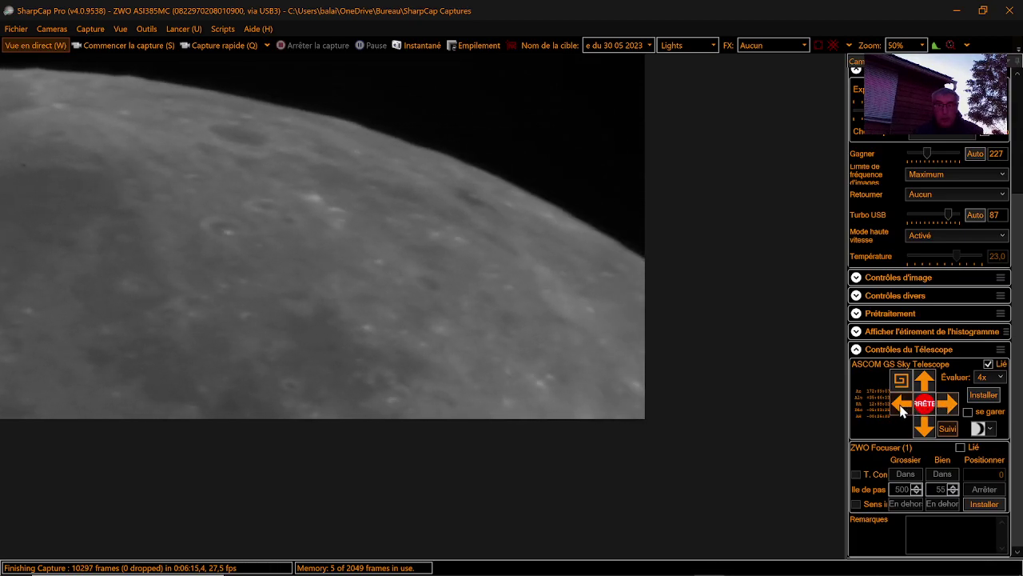
Slew the telescope down the northeastern limb until the dark oval Mare Crisium is fully in frame, stopping the mount there.
{"action": "left_click", "coordinate": [924, 430]}
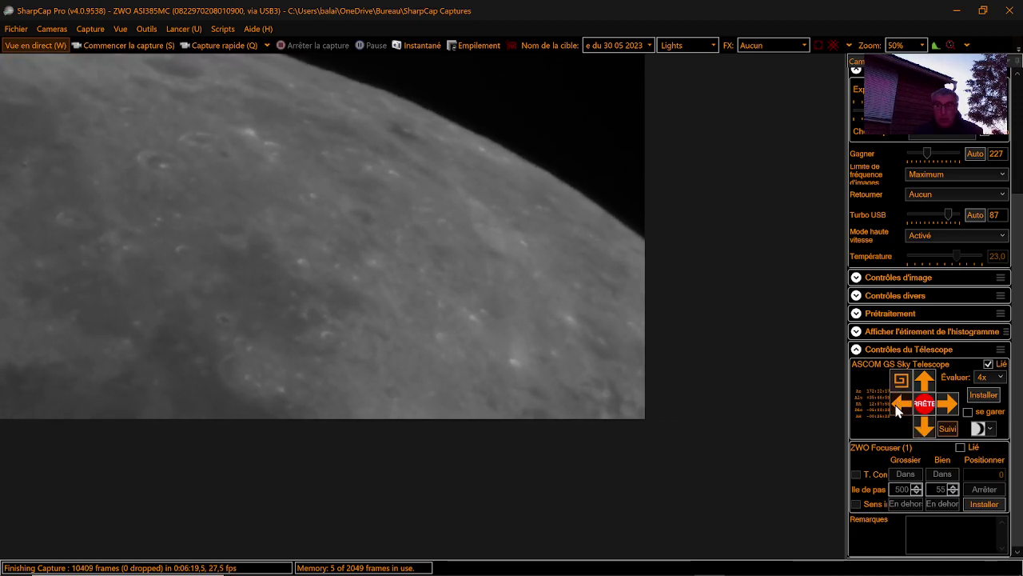
{"action": "left_click", "coordinate": [896, 405]}
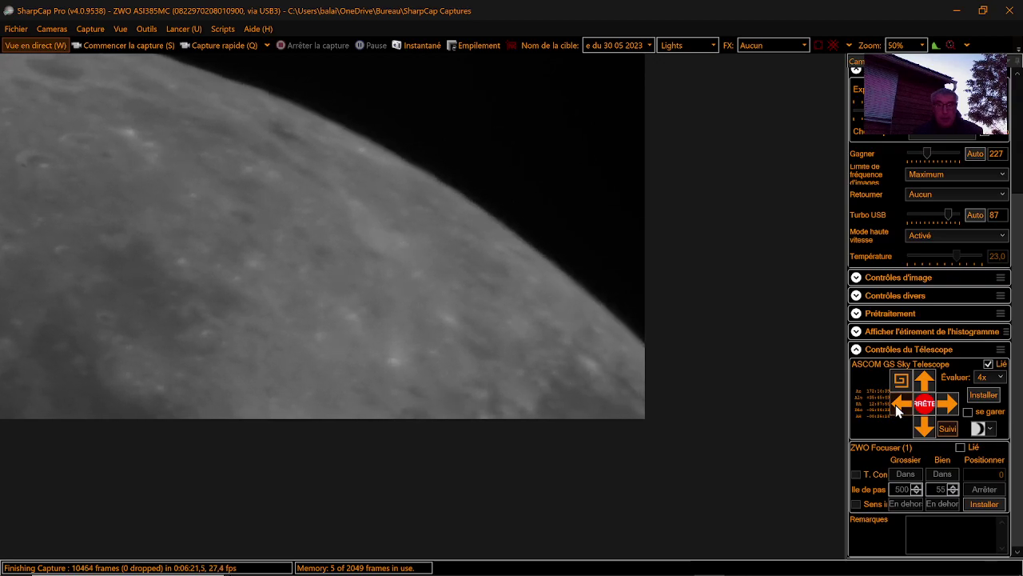
{"action": "left_click", "coordinate": [922, 427]}
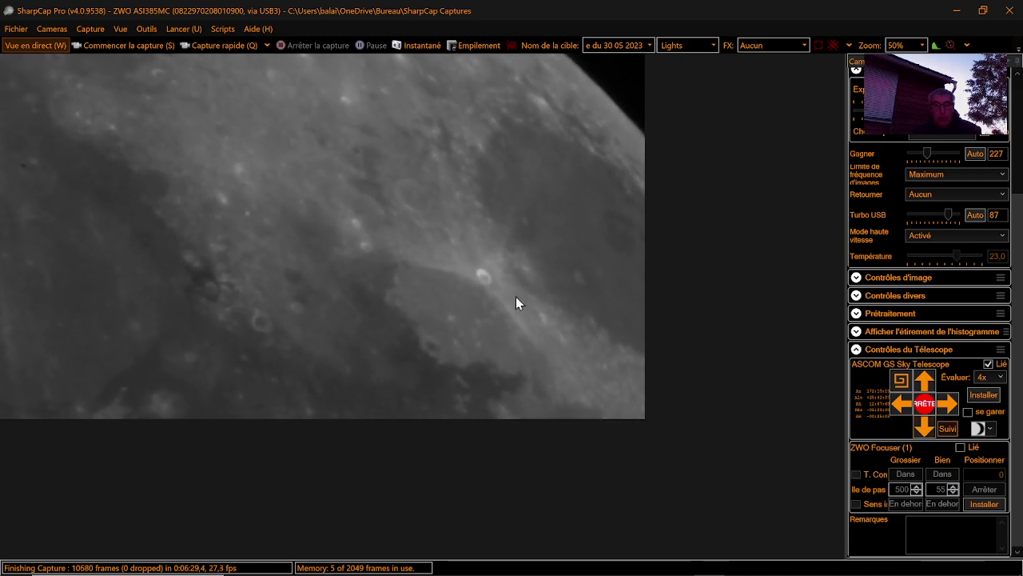
{"action": "left_click", "coordinate": [904, 405]}
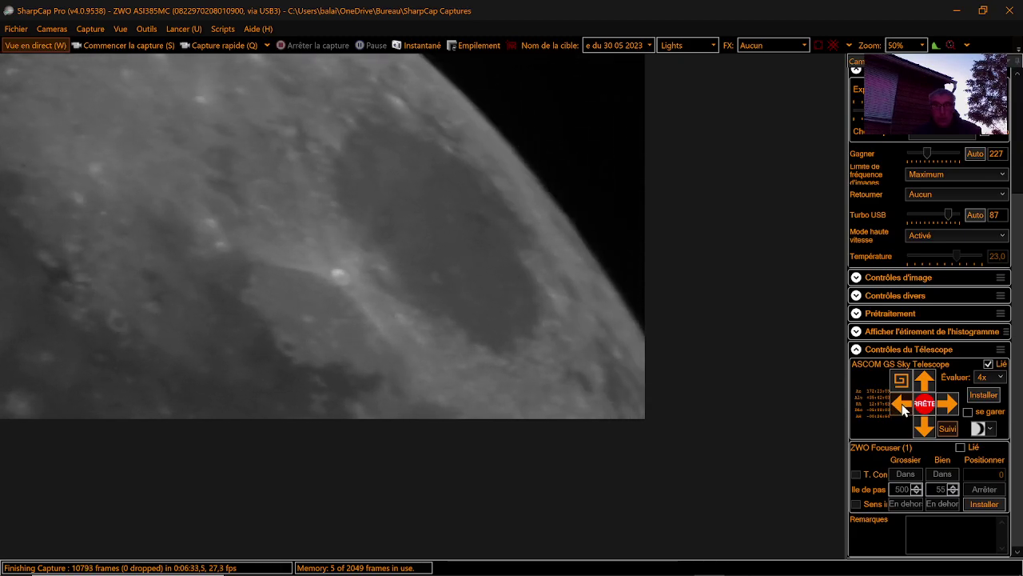
{"action": "left_click", "coordinate": [923, 403]}
Follow the Moon's eastern limb southward from Mare Crisium to the cratered southeastern limb.
{"action": "left_click", "coordinate": [924, 429]}
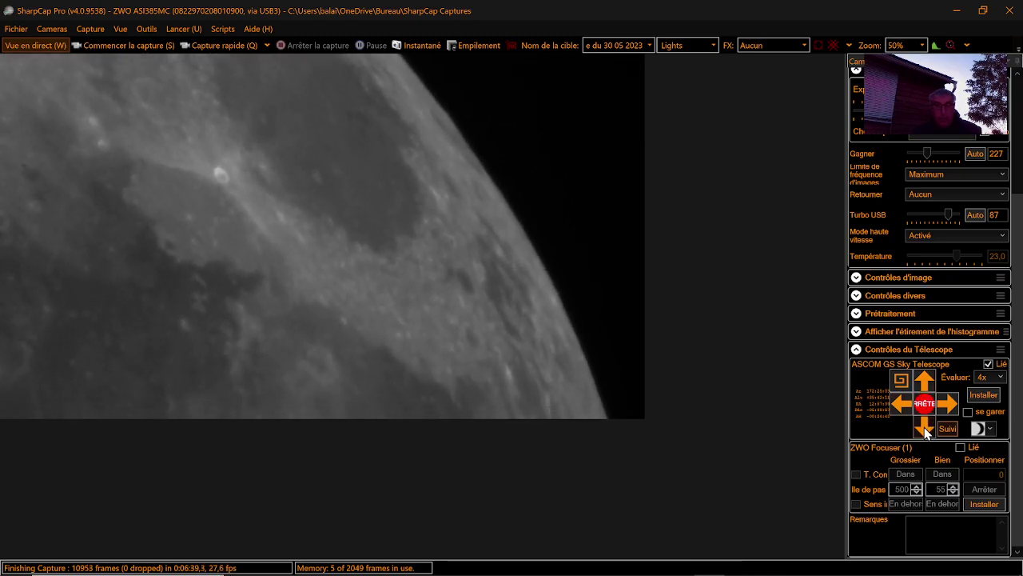
{"action": "left_click", "coordinate": [924, 404]}
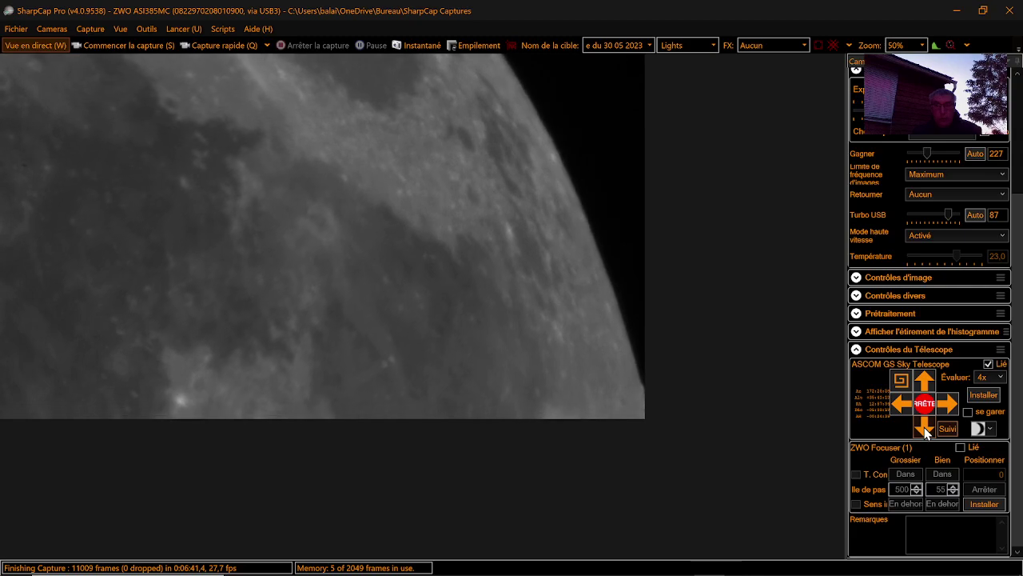
{"action": "left_click", "coordinate": [901, 404]}
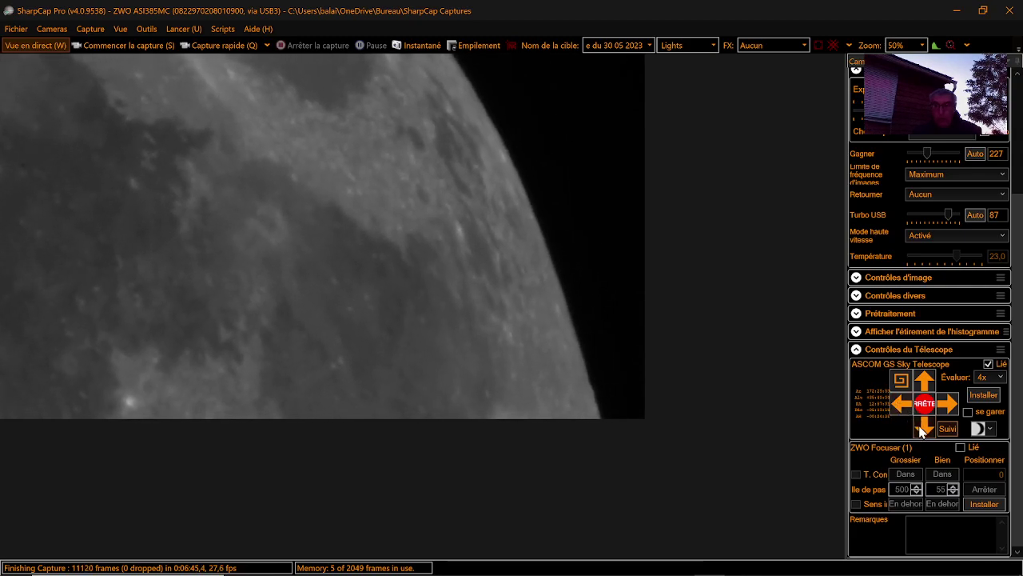
{"action": "left_click", "coordinate": [923, 430]}
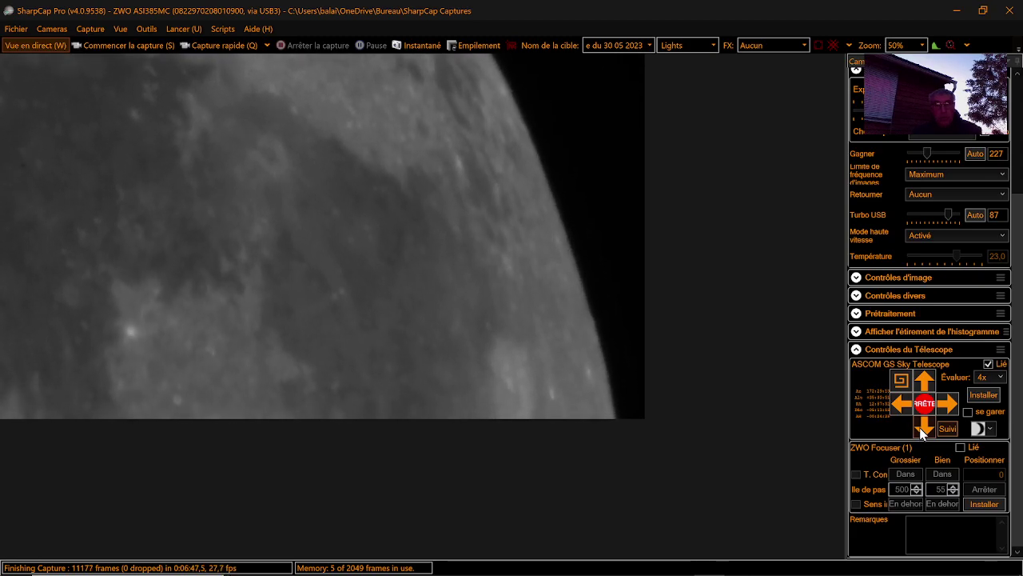
{"action": "left_click", "coordinate": [902, 406]}
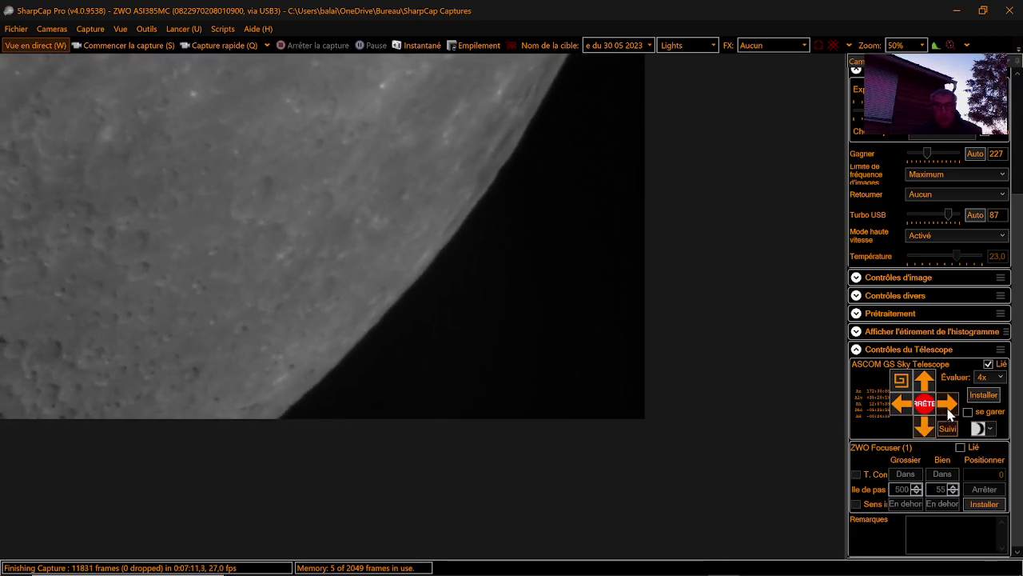
Slew the telescope to the heavily cratered southern region and shift the large Clavius crater toward the middle of the frame.
{"action": "left_click_drag", "start_coordinate": [949, 411], "coordinate": [925, 433]}
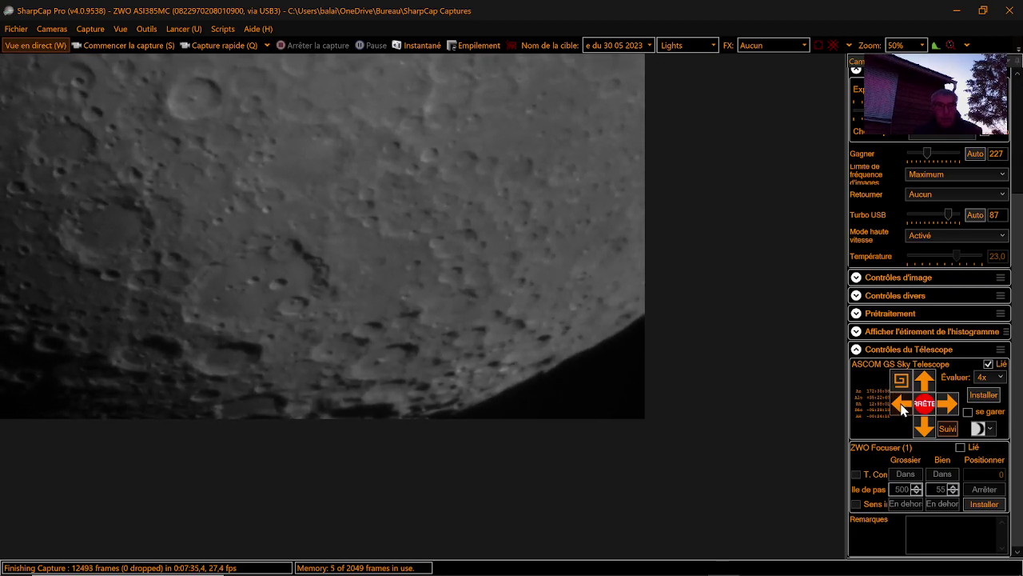
{"action": "left_click", "coordinate": [902, 404]}
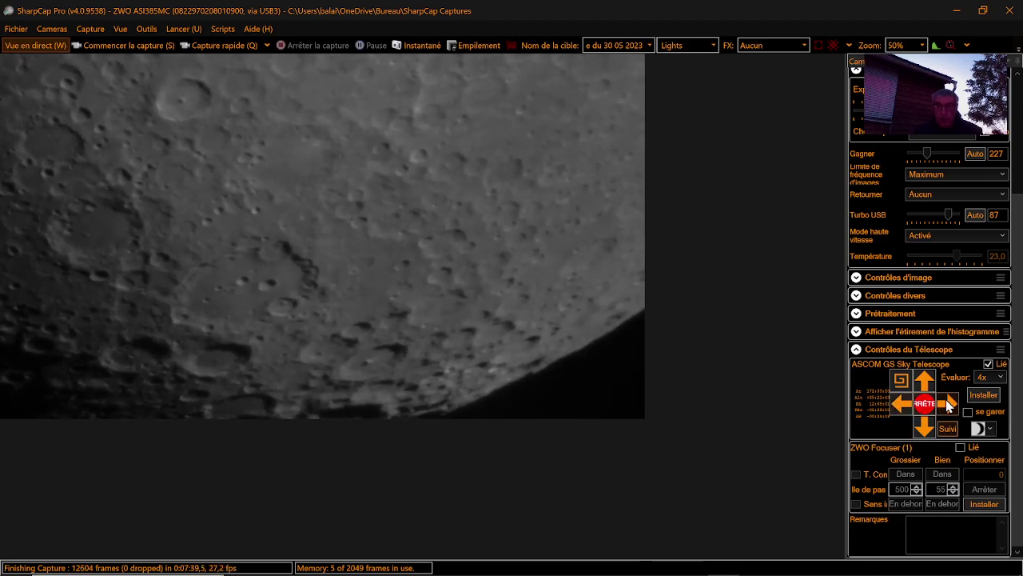
{"action": "left_click", "coordinate": [948, 404]}
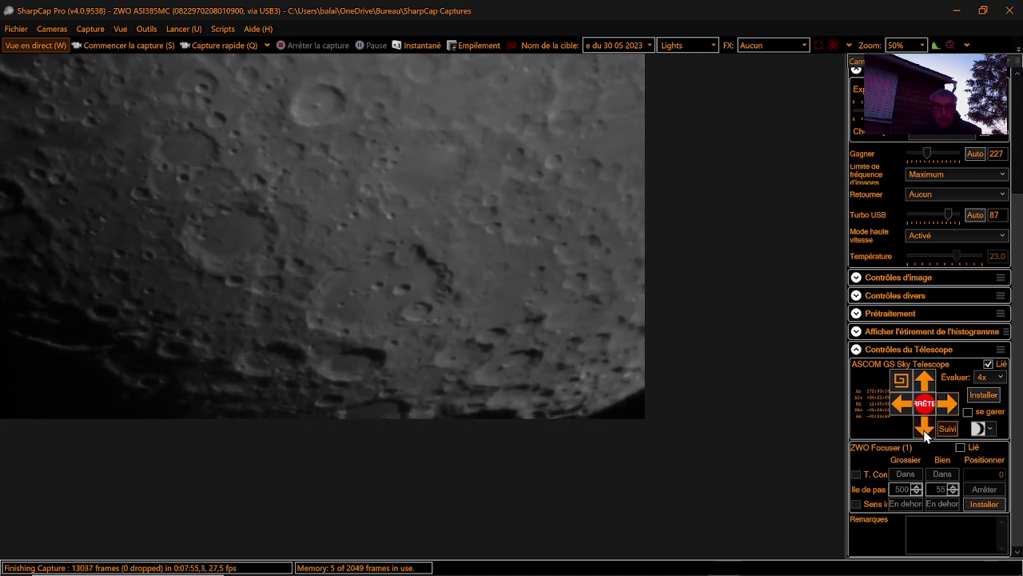
Nudge the telescope farther south in small moves to frame the southern limb and terminator with dark sky beneath.
{"action": "left_click", "coordinate": [925, 430]}
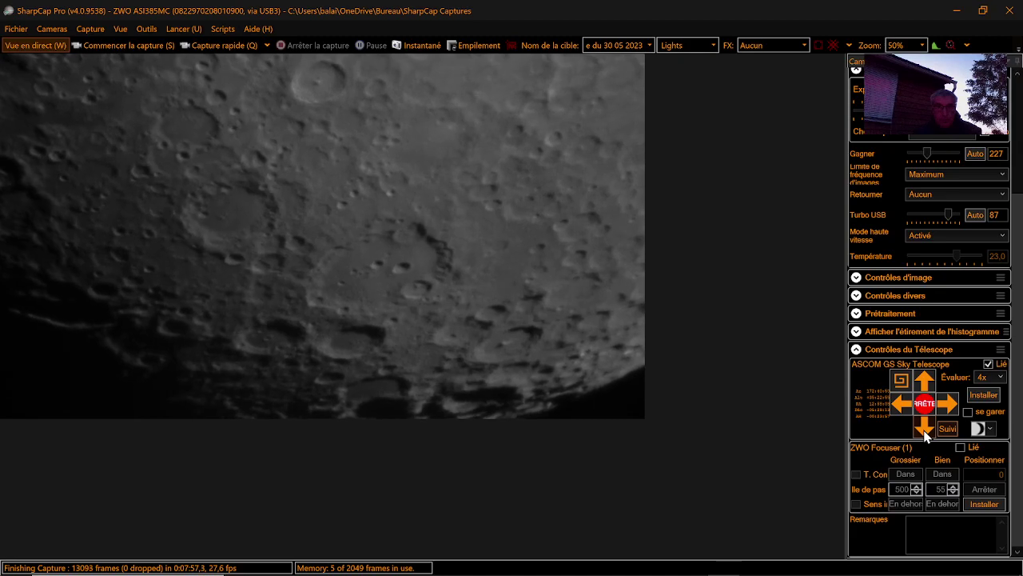
{"action": "left_click", "coordinate": [925, 430]}
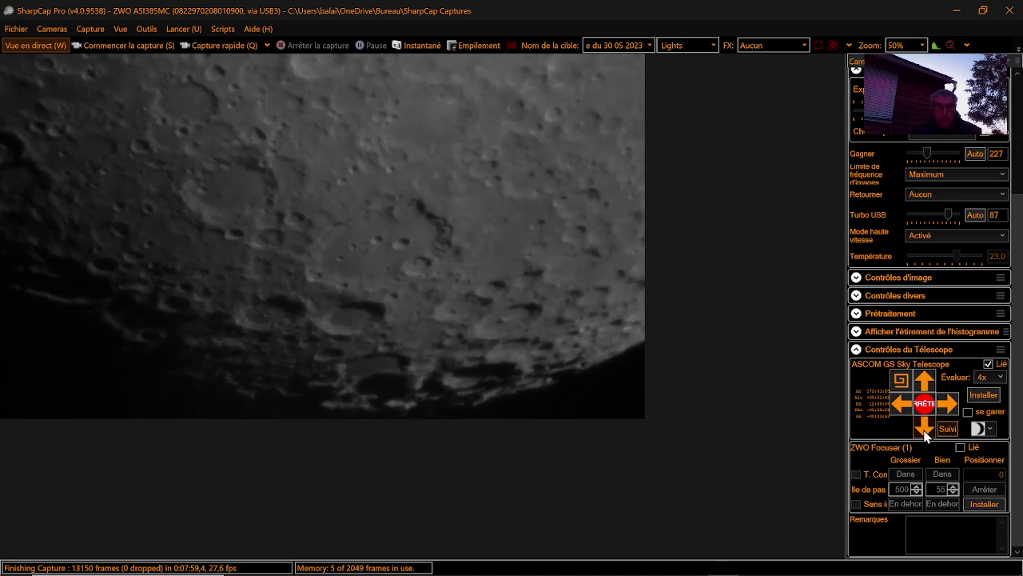
{"action": "left_click", "coordinate": [925, 430]}
{"action": "left_click", "coordinate": [925, 430]}
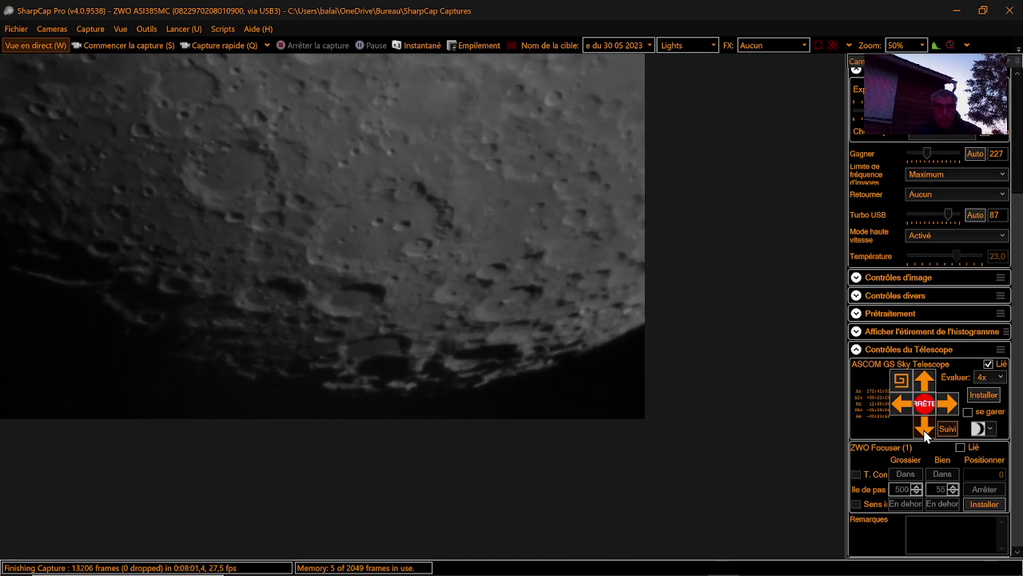
{"action": "left_click", "coordinate": [925, 430]}
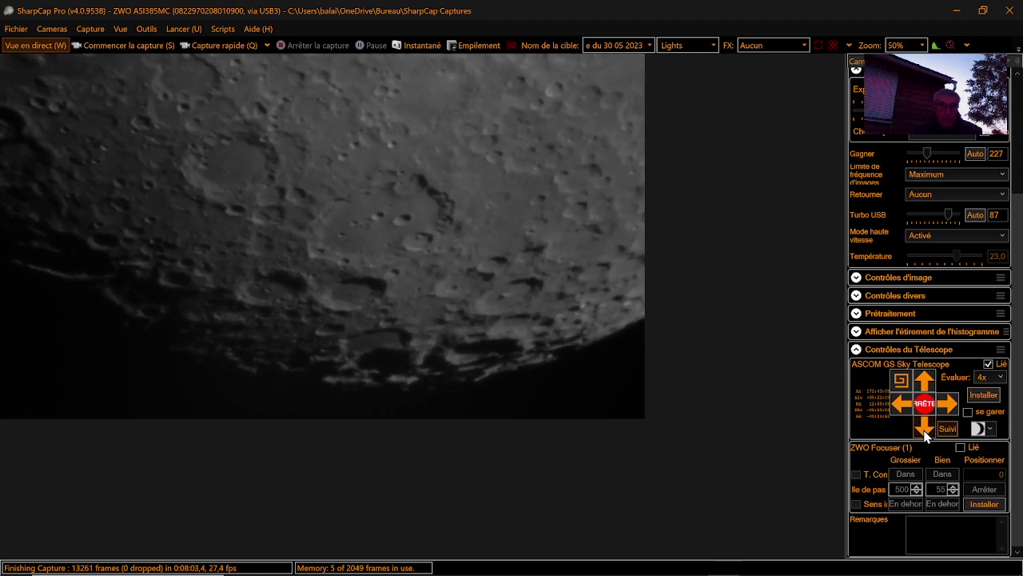
{"action": "left_click", "coordinate": [925, 430]}
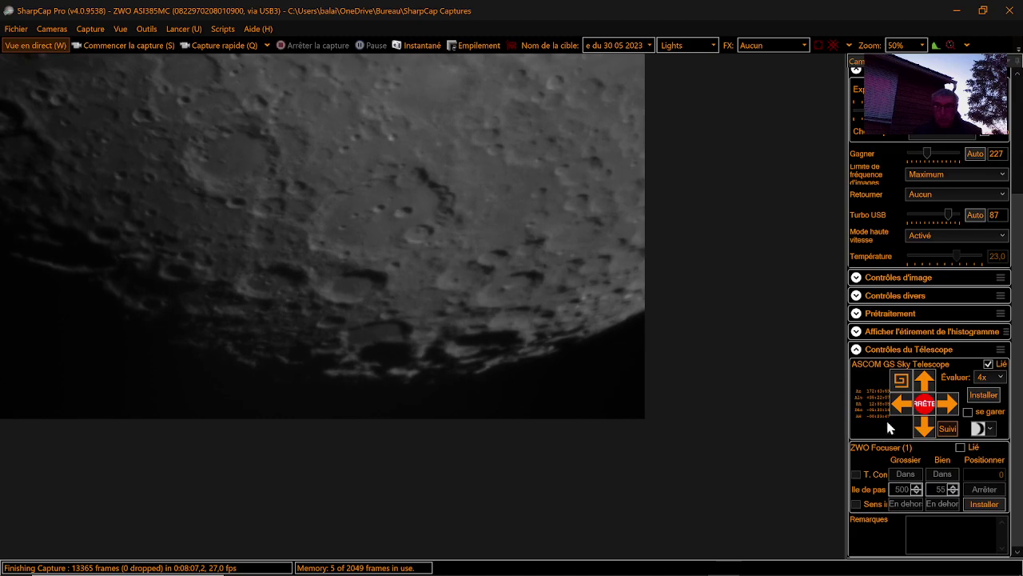
{"action": "left_click", "coordinate": [924, 429]}
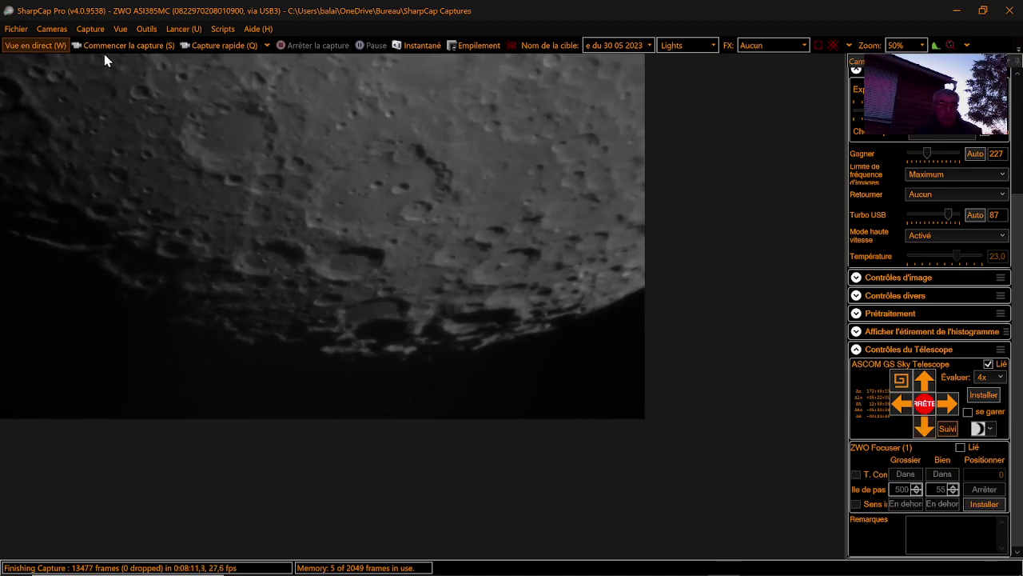
Run a sequence of 2 captures limited to 2000 frames each, and stop the second capture just after it starts.
{"action": "left_click", "coordinate": [134, 48]}
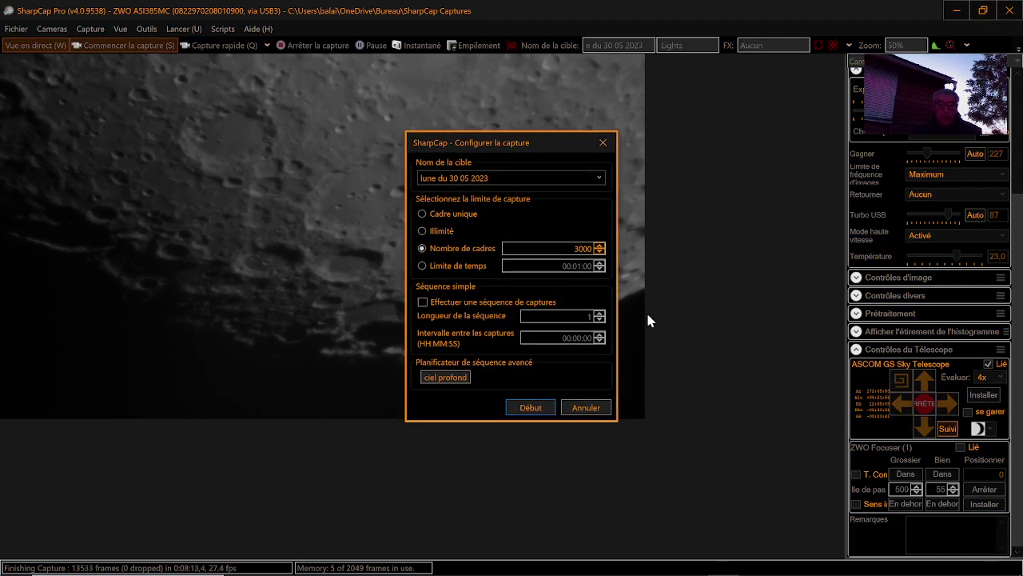
{"action": "double_click", "coordinate": [565, 248]}
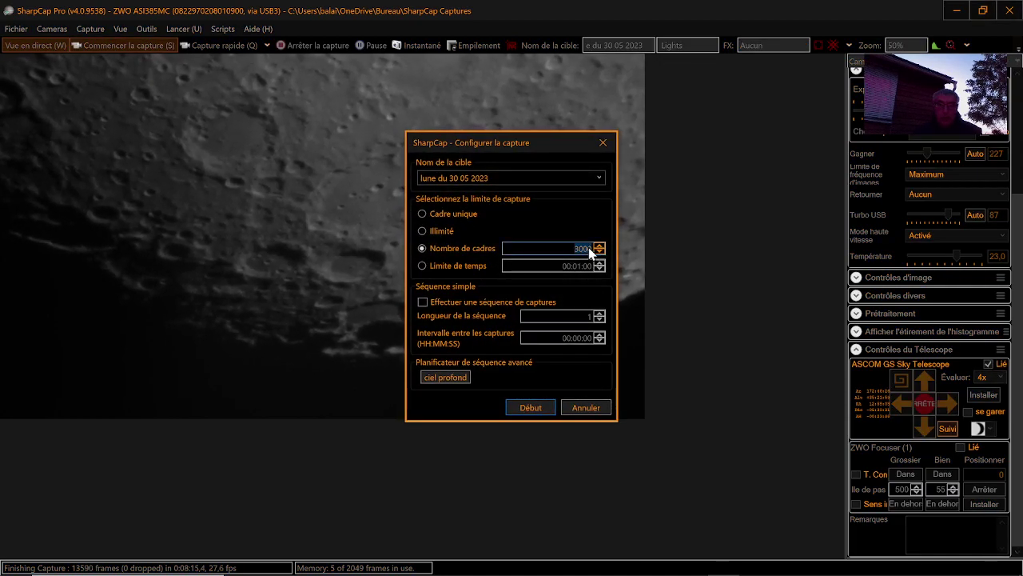
{"action": "type", "text": "2000"}
{"action": "left_click", "coordinate": [422, 302]}
{"action": "left_click", "coordinate": [601, 315]}
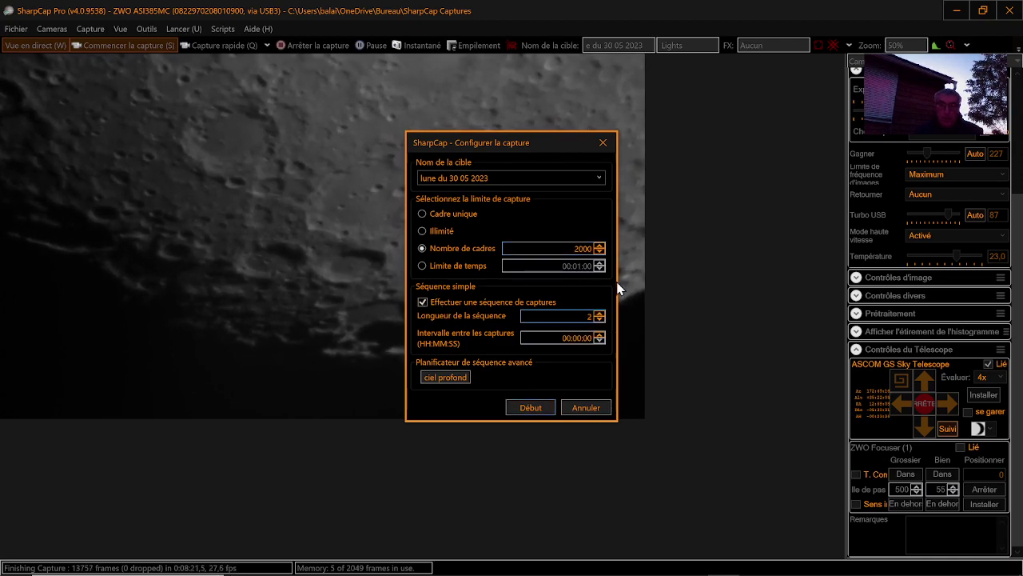
{"action": "left_click", "coordinate": [529, 408]}
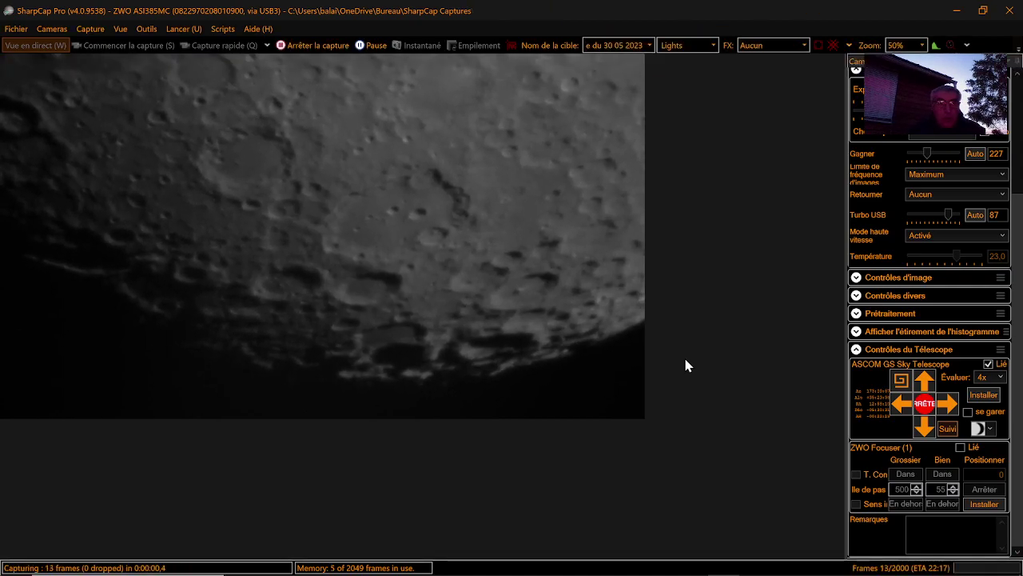
{"action": "left_click", "coordinate": [310, 45]}
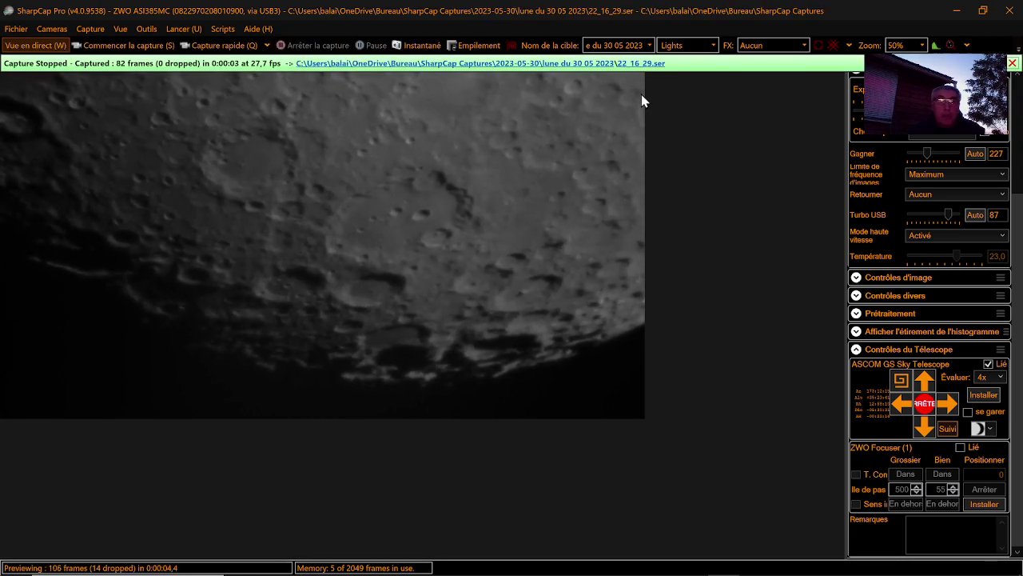
Slew the telescope northwest from the southern limb and fine-tune the framing of the cratered highlands along the terminator.
{"action": "left_click", "coordinate": [1013, 64]}
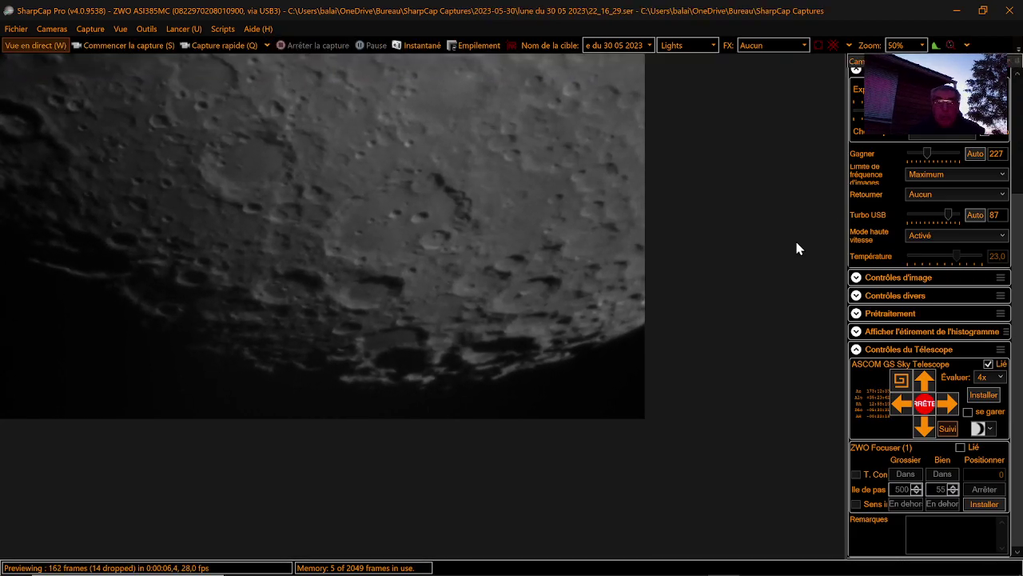
{"action": "left_click", "coordinate": [898, 407]}
{"action": "left_click", "coordinate": [946, 407]}
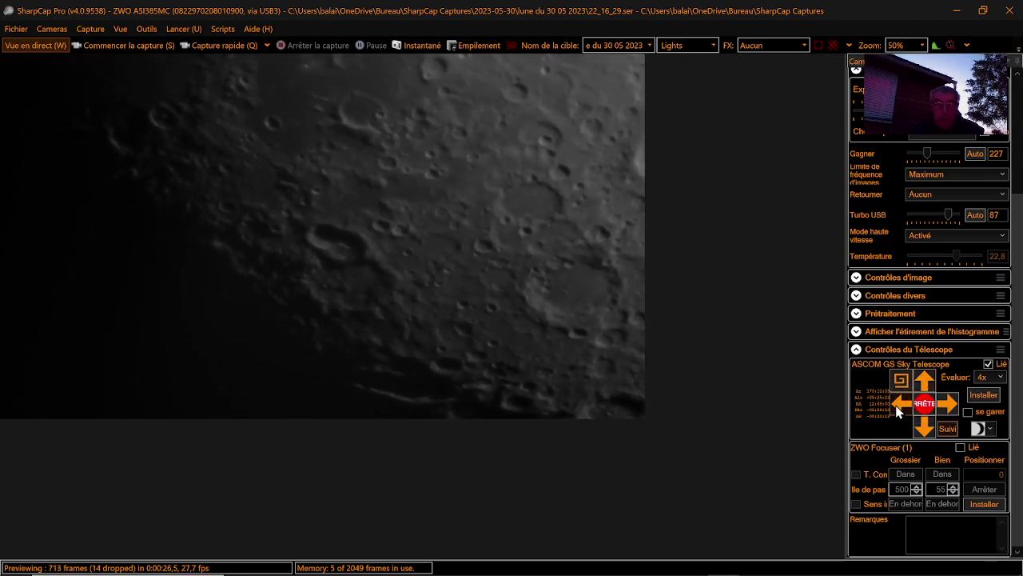
{"action": "left_click", "coordinate": [897, 407]}
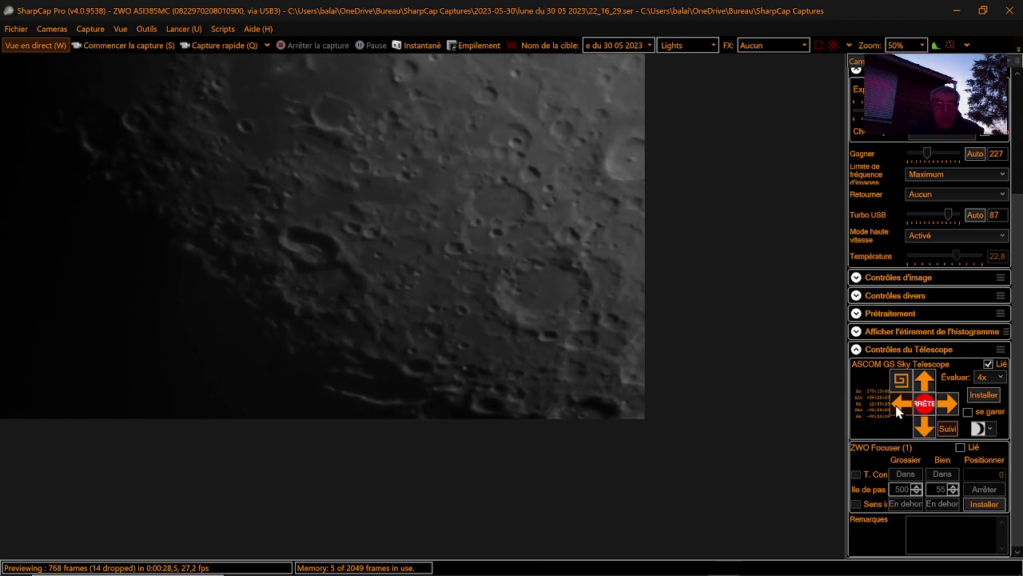
{"action": "left_click", "coordinate": [948, 408]}
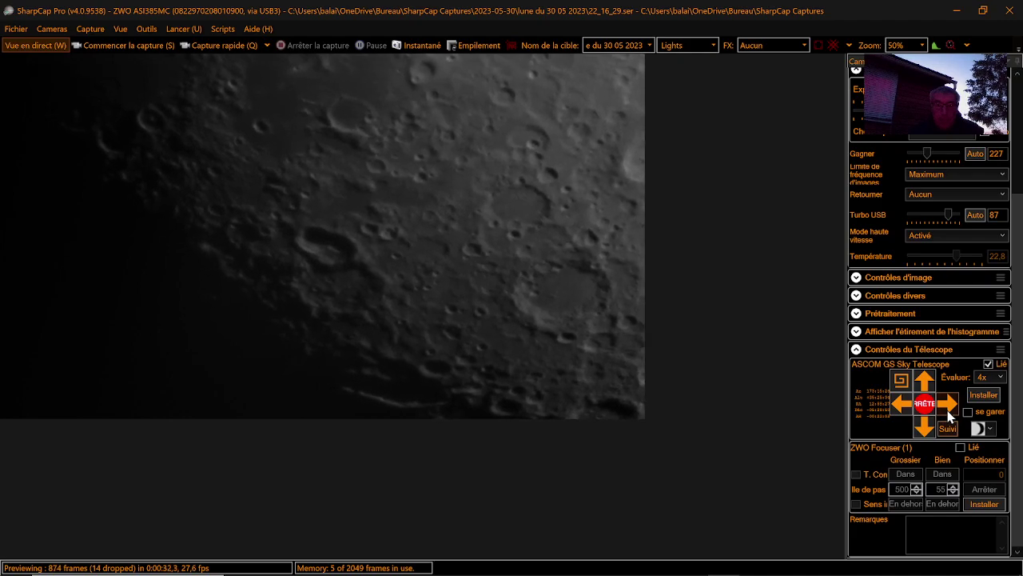
{"action": "left_click", "coordinate": [896, 403]}
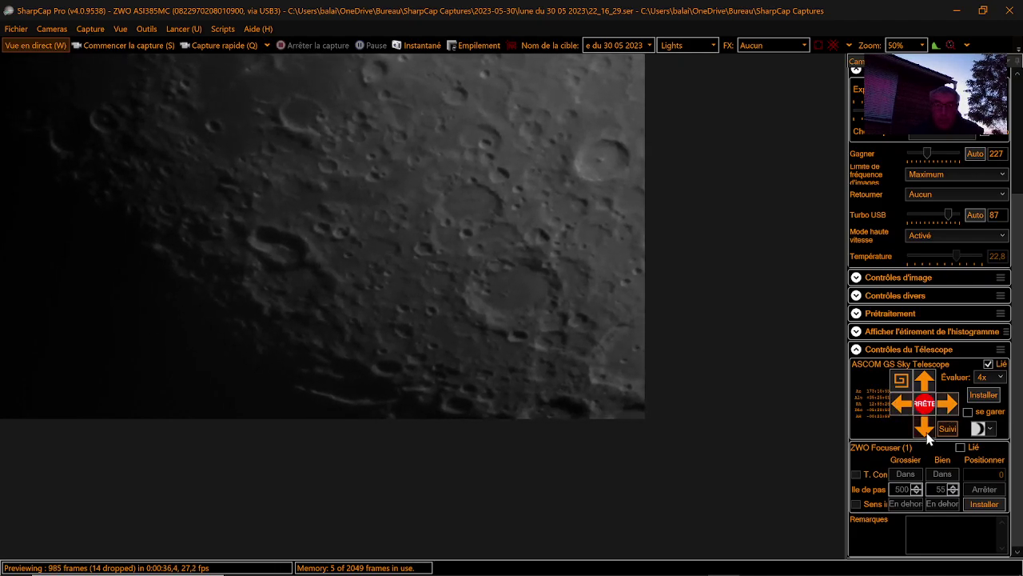
{"action": "left_click", "coordinate": [925, 430]}
{"action": "left_click", "coordinate": [902, 405]}
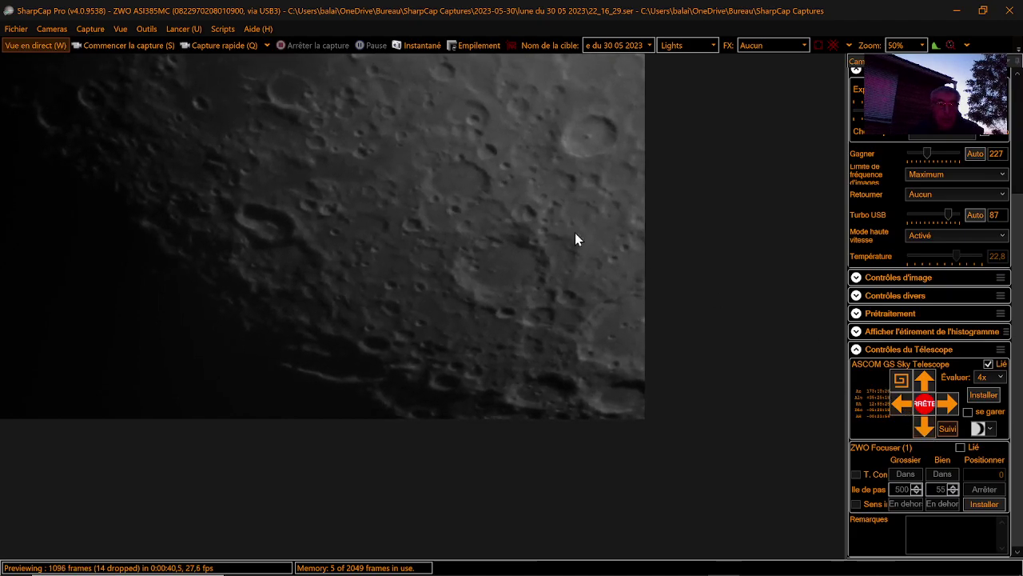
Run a sequence of 3 captures limited to 2000 frames each, stop it just after the second capture starts, and dismiss the capture notice.
{"action": "left_click", "coordinate": [122, 46]}
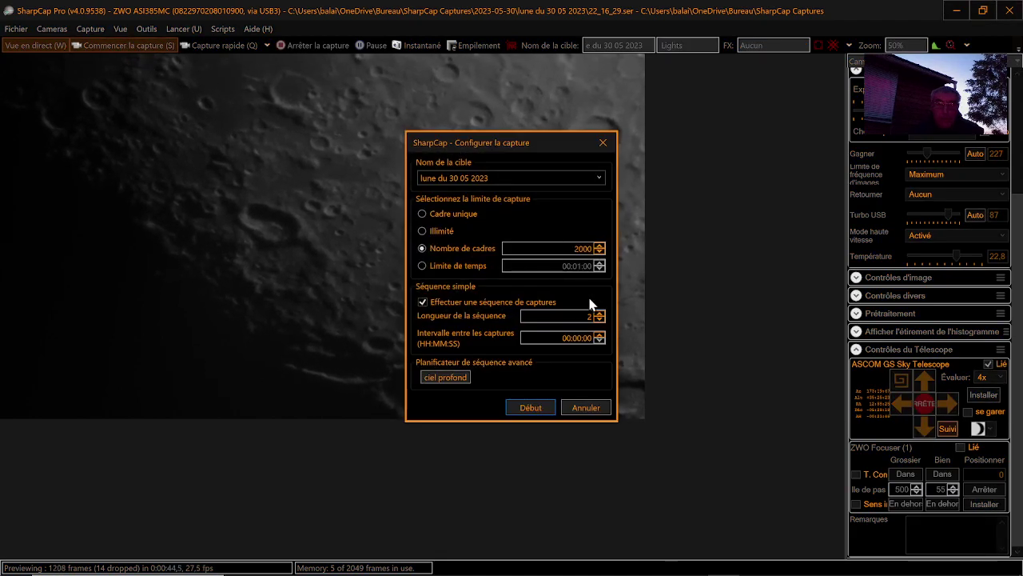
{"action": "left_click", "coordinate": [600, 313]}
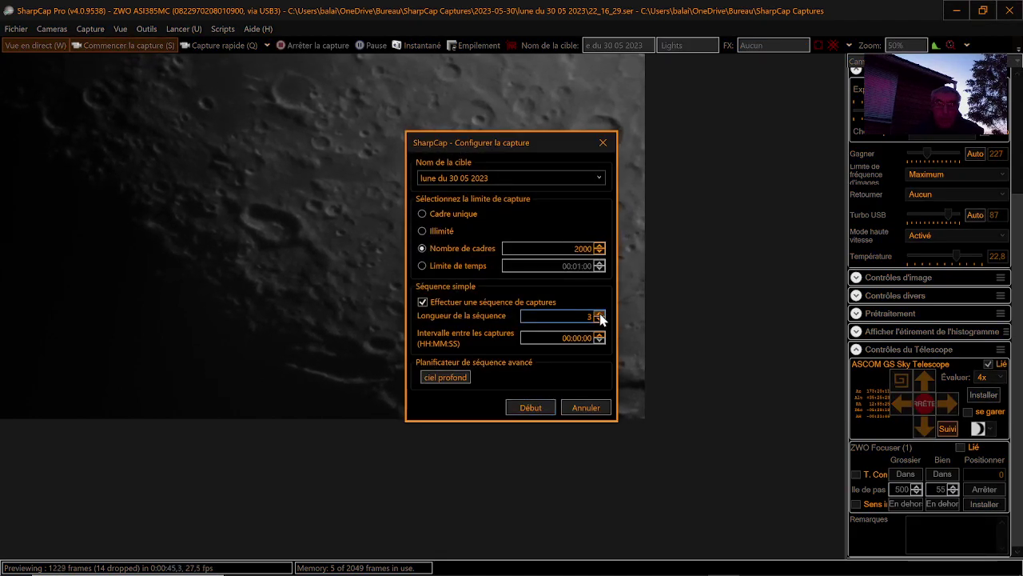
{"action": "left_click", "coordinate": [530, 407]}
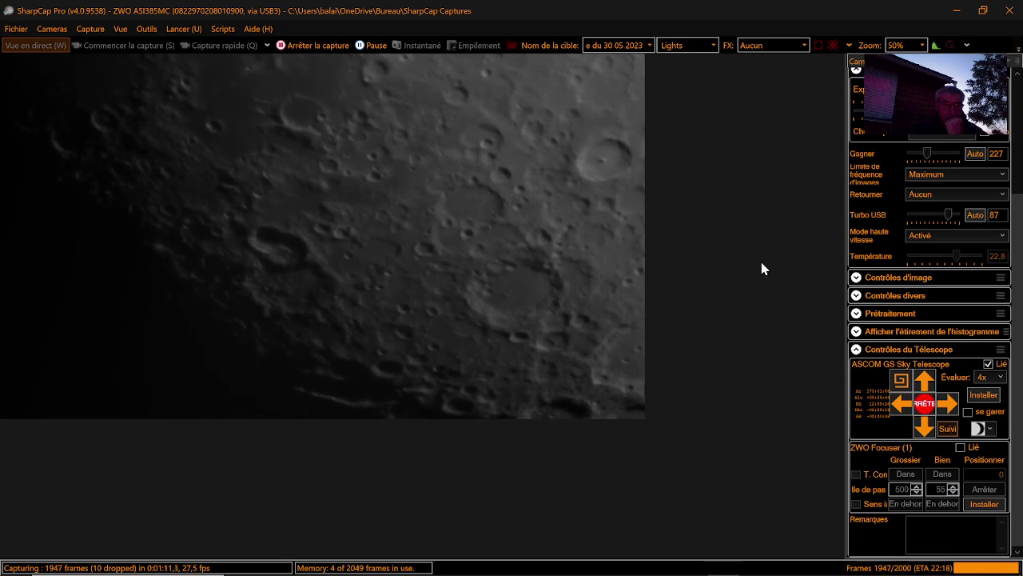
{"action": "left_click", "coordinate": [299, 45]}
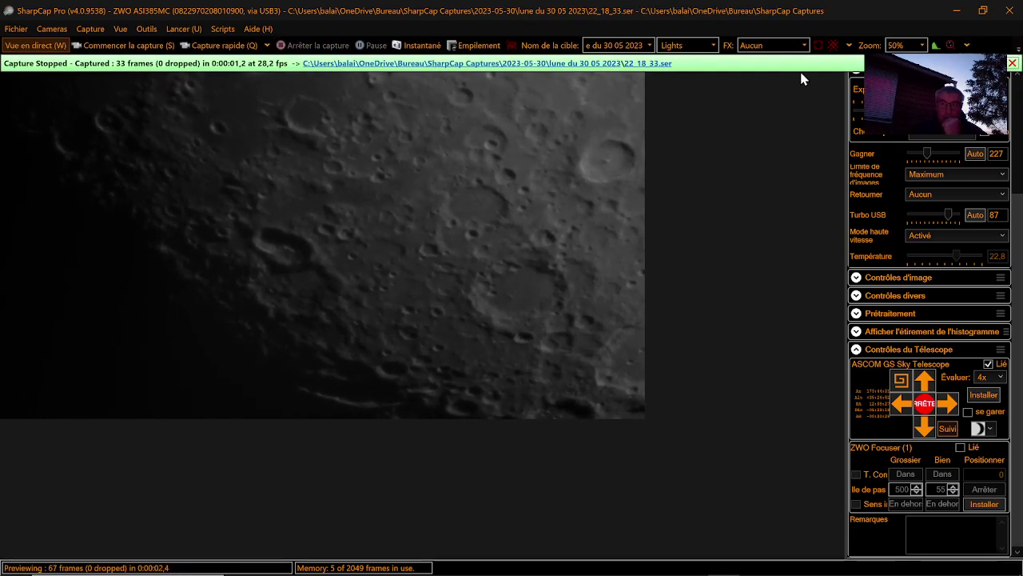
{"action": "left_click", "coordinate": [1012, 63]}
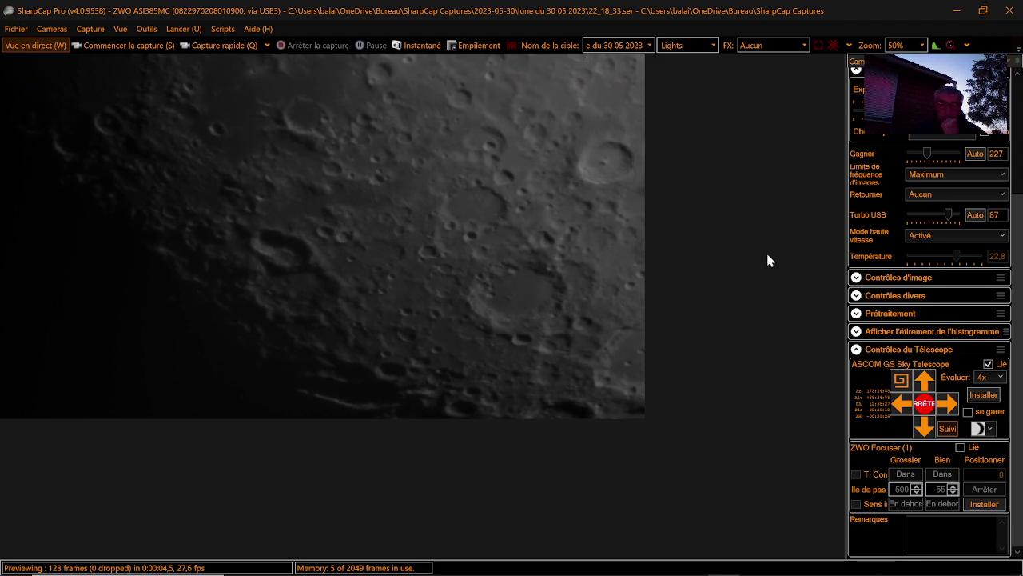
Slew the telescope north and west along the terminator until the large shadowed crater enters the frame's upper-left corner.
{"action": "left_click", "coordinate": [923, 383]}
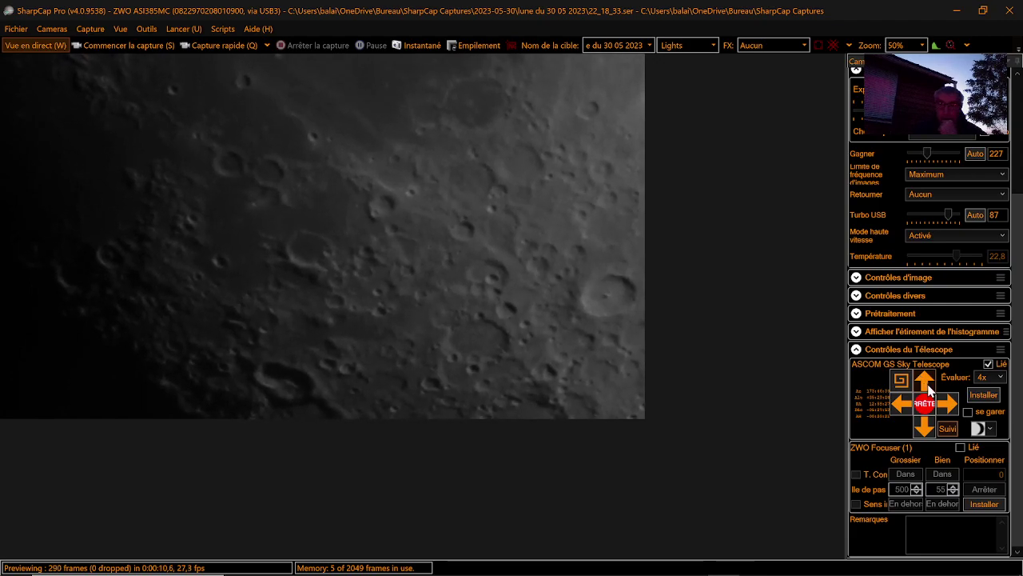
{"action": "left_click", "coordinate": [947, 406]}
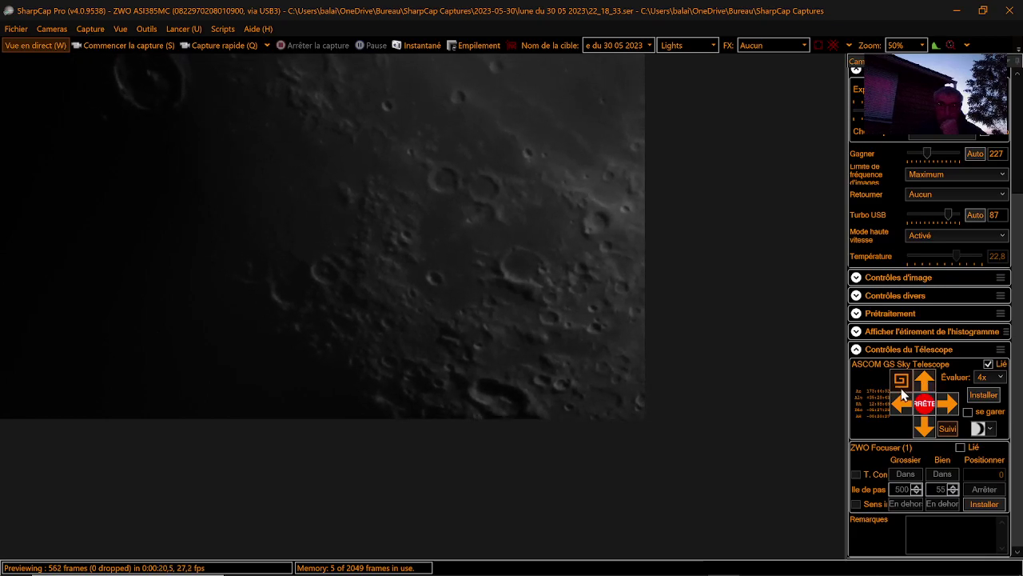
{"action": "left_click", "coordinate": [896, 410]}
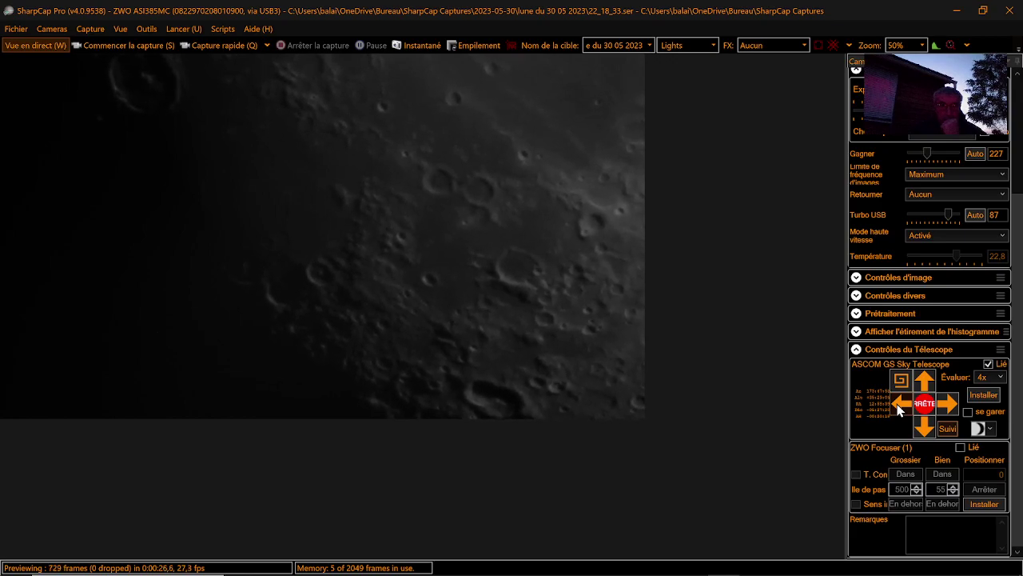
Run a sequence of 4 captures limited to 2000 frames each and stop it just after the second capture starts.
{"action": "left_click", "coordinate": [138, 45]}
{"action": "left_click", "coordinate": [600, 315]}
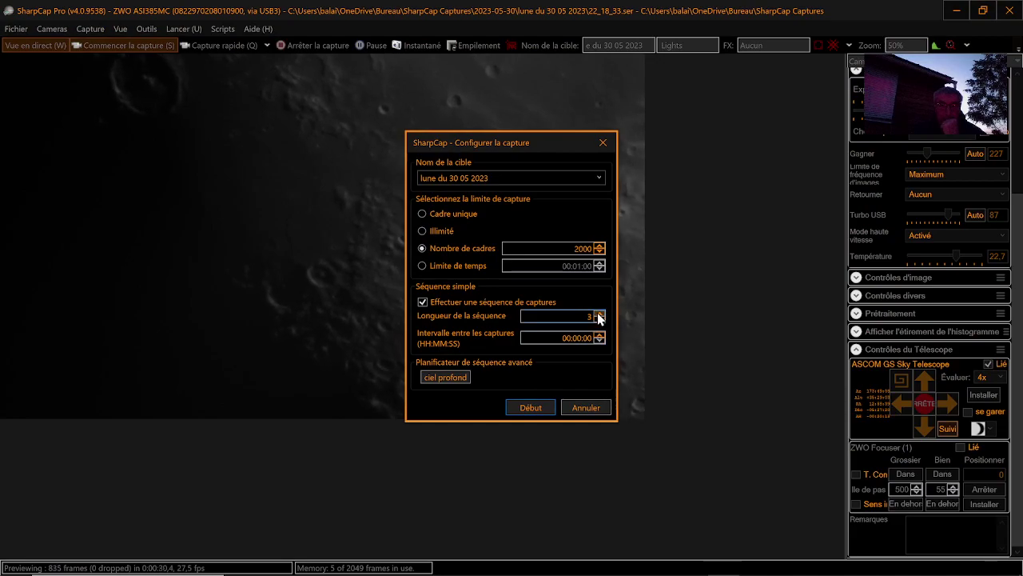
{"action": "left_click_drag", "start_coordinate": [551, 143], "coordinate": [781, 204]}
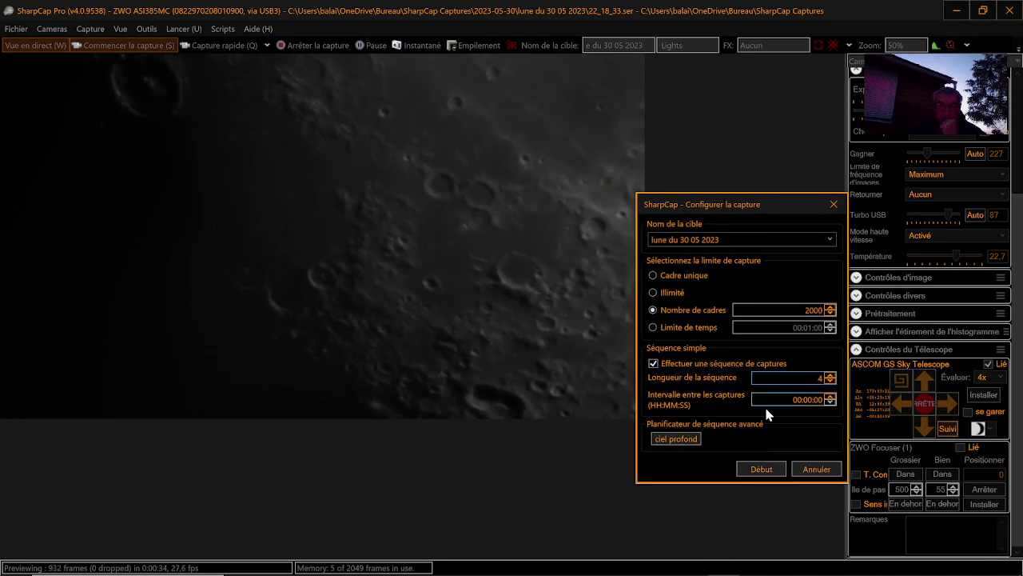
{"action": "left_click", "coordinate": [754, 468]}
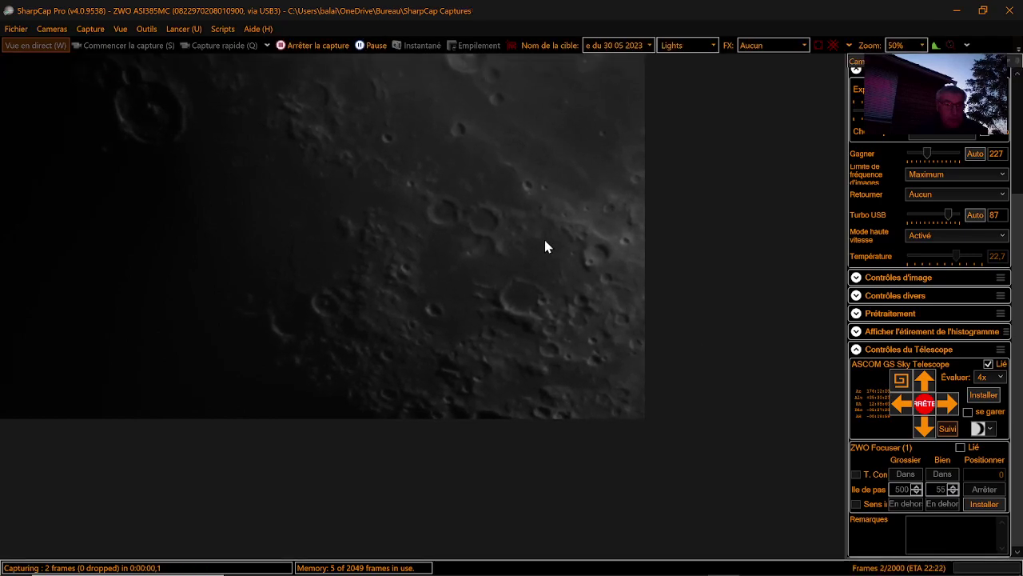
{"action": "left_click", "coordinate": [293, 46]}
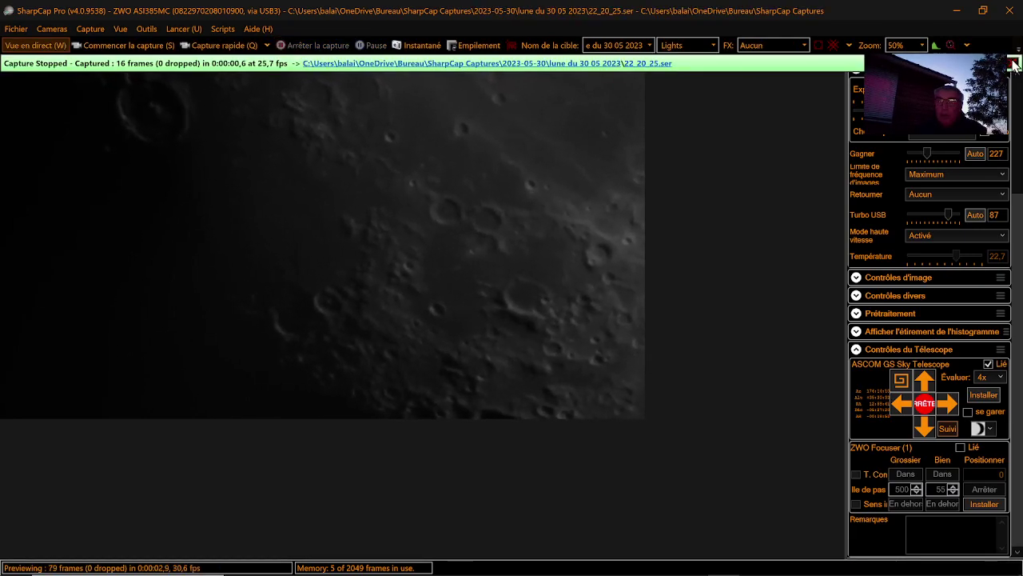
{"action": "left_click", "coordinate": [1013, 64]}
Slew farther north to center the bright round crater, and run a sequence of 5 captures of 2000 frames, stopping as the second starts.
{"action": "left_click", "coordinate": [924, 379]}
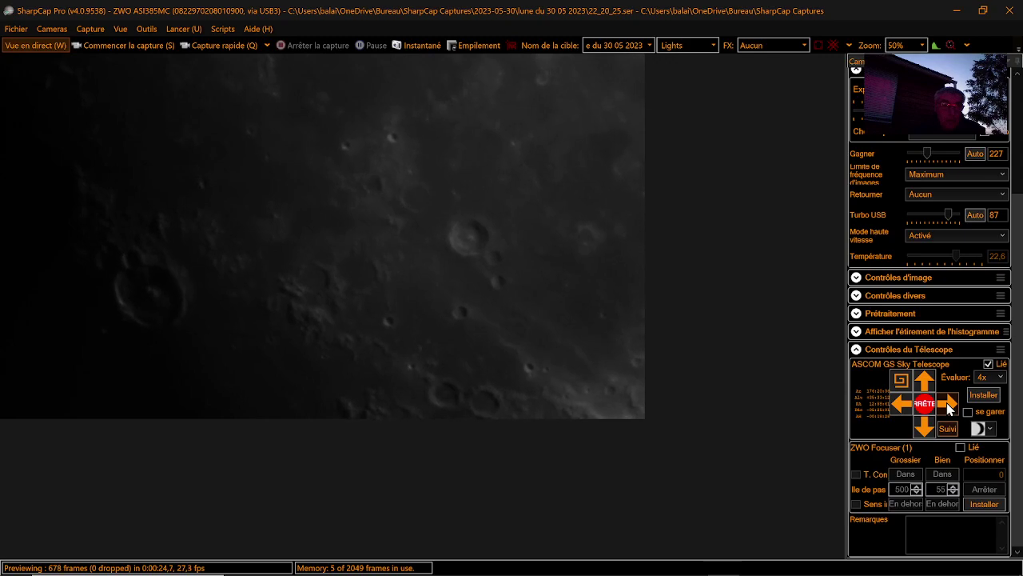
{"action": "left_click", "coordinate": [119, 46]}
{"action": "left_click", "coordinate": [600, 313]}
{"action": "left_click_drag", "start_coordinate": [539, 150], "coordinate": [763, 168]}
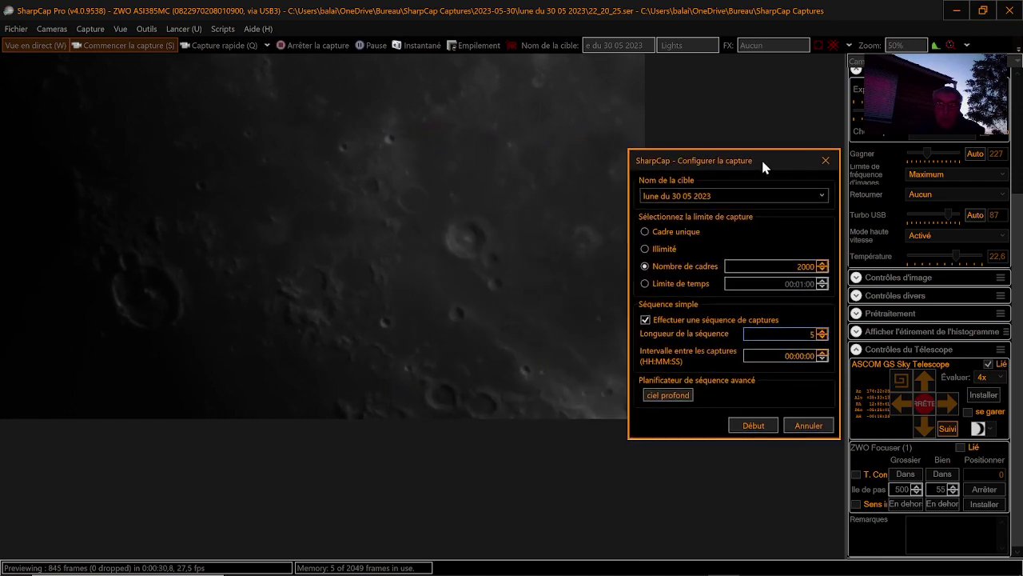
{"action": "left_click", "coordinate": [755, 426]}
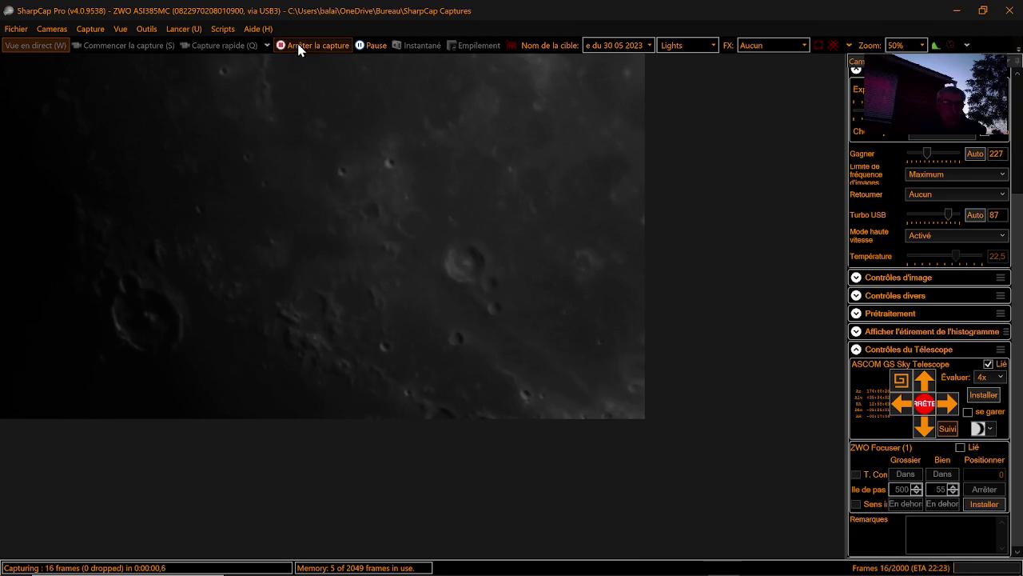
{"action": "left_click", "coordinate": [296, 45]}
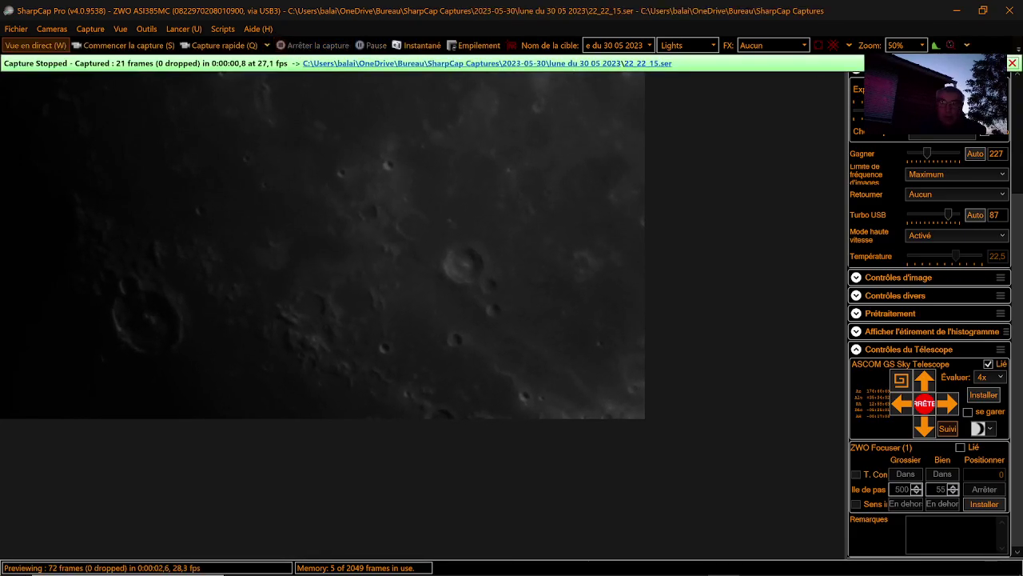
{"action": "left_click", "coordinate": [1013, 63]}
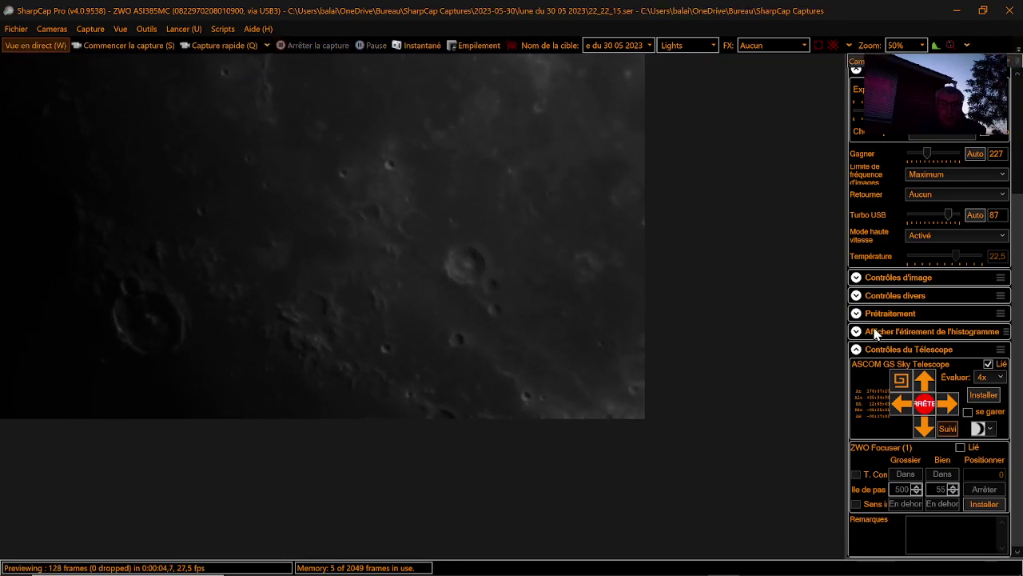
Slew the telescope north and slightly west to frame the small mountain ridge on the dark mare plain.
{"action": "left_click", "coordinate": [925, 380]}
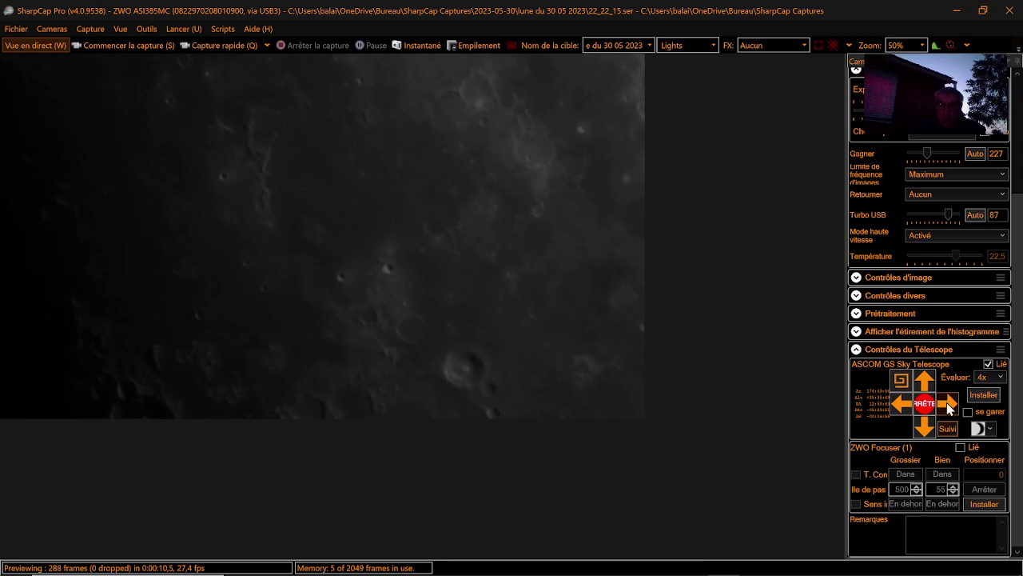
{"action": "left_click", "coordinate": [947, 402]}
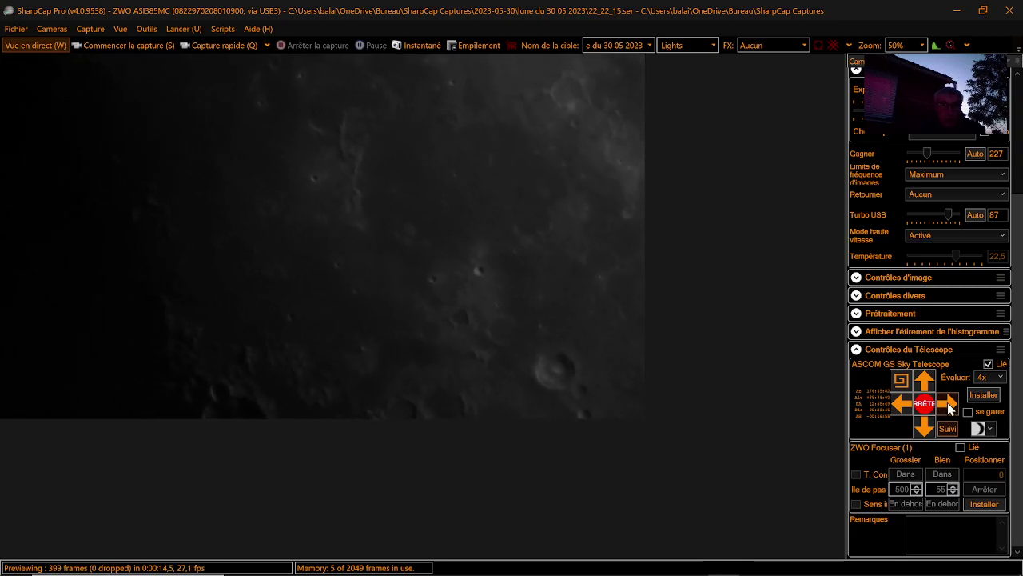
{"action": "left_click", "coordinate": [901, 405]}
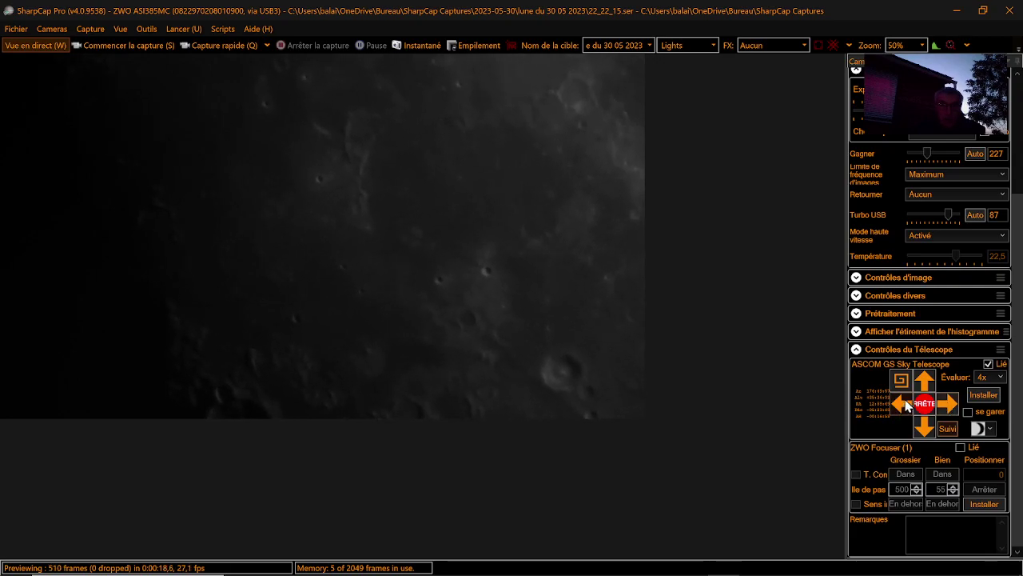
{"action": "left_click", "coordinate": [924, 382]}
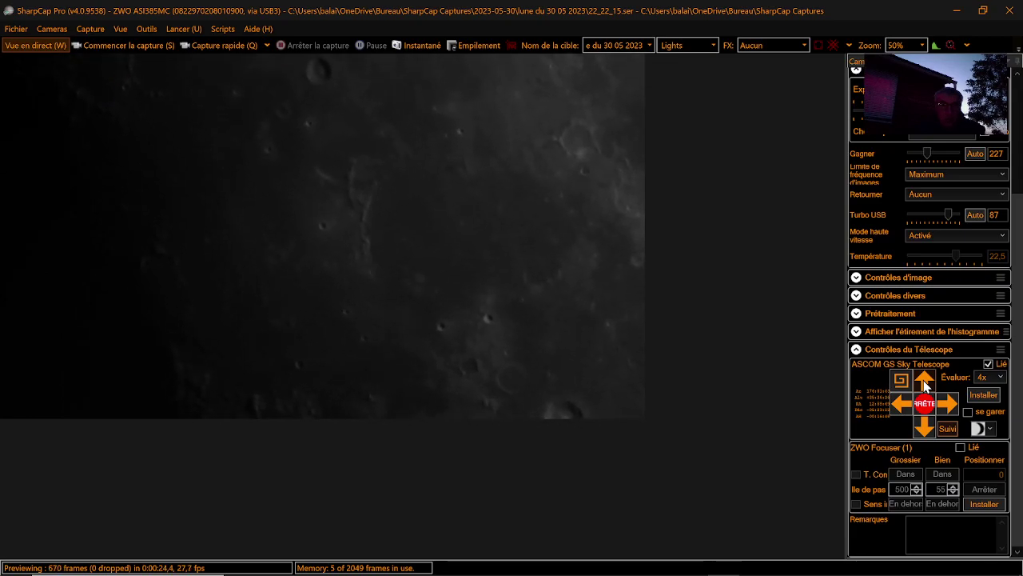
Run a sequence of 6 captures limited to 2000 frames each over the mare ridge, and stop it just after the second capture starts.
{"action": "left_click", "coordinate": [131, 46]}
{"action": "left_click", "coordinate": [601, 315]}
{"action": "left_click_drag", "start_coordinate": [565, 148], "coordinate": [799, 137]}
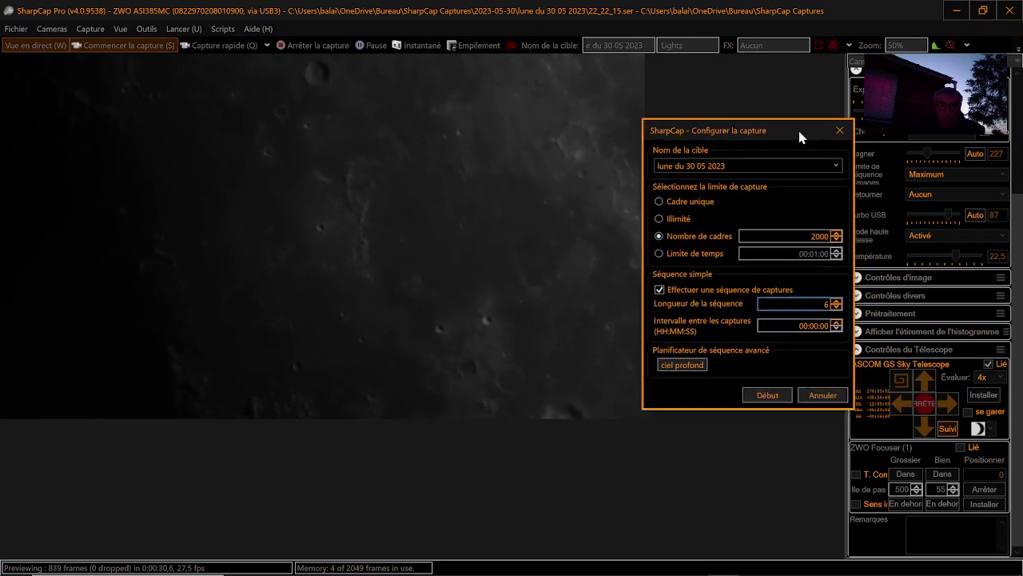
{"action": "left_click", "coordinate": [777, 394]}
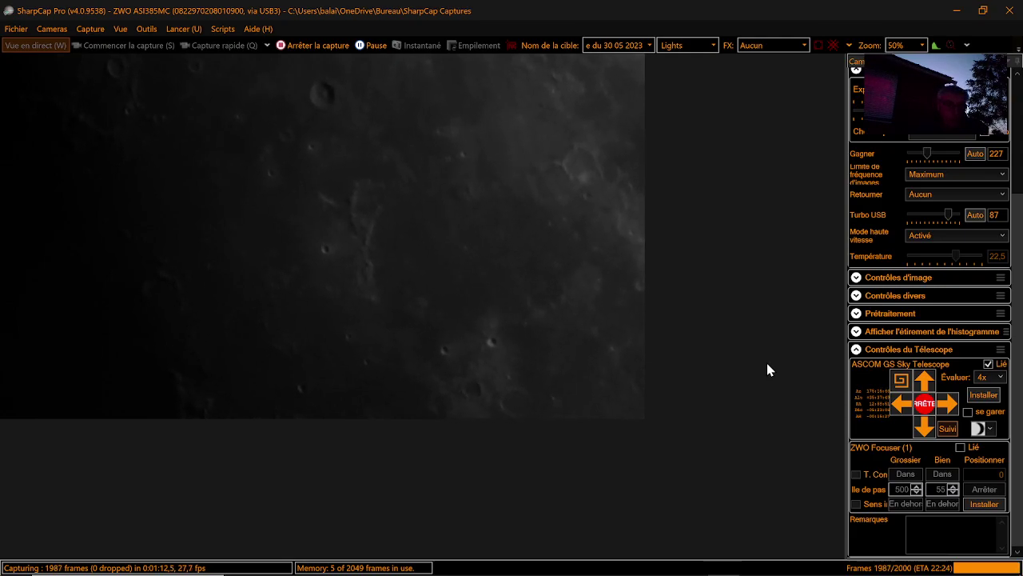
{"action": "left_click", "coordinate": [310, 44]}
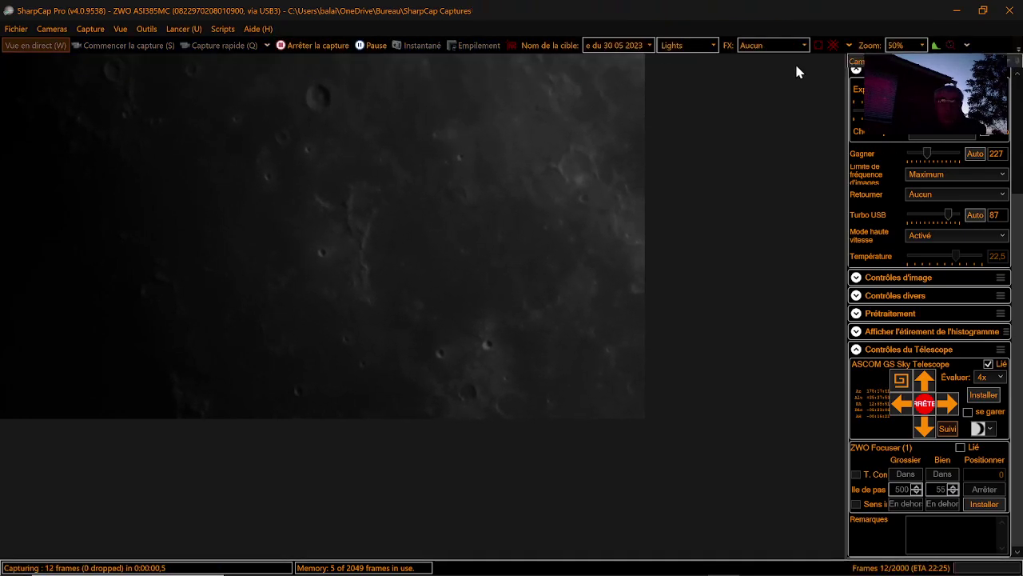
{"action": "left_click", "coordinate": [286, 45]}
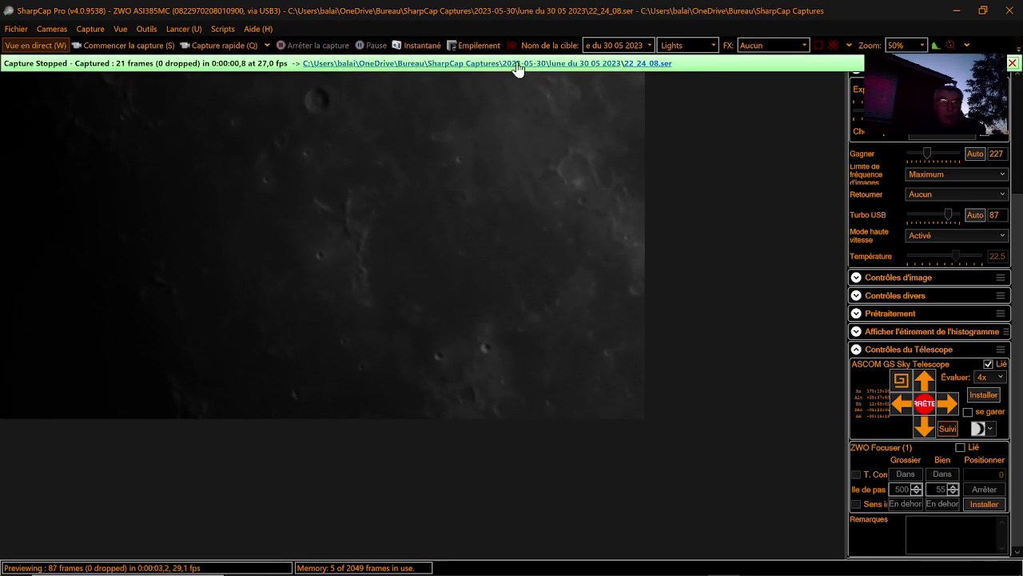
{"action": "left_click", "coordinate": [1013, 64]}
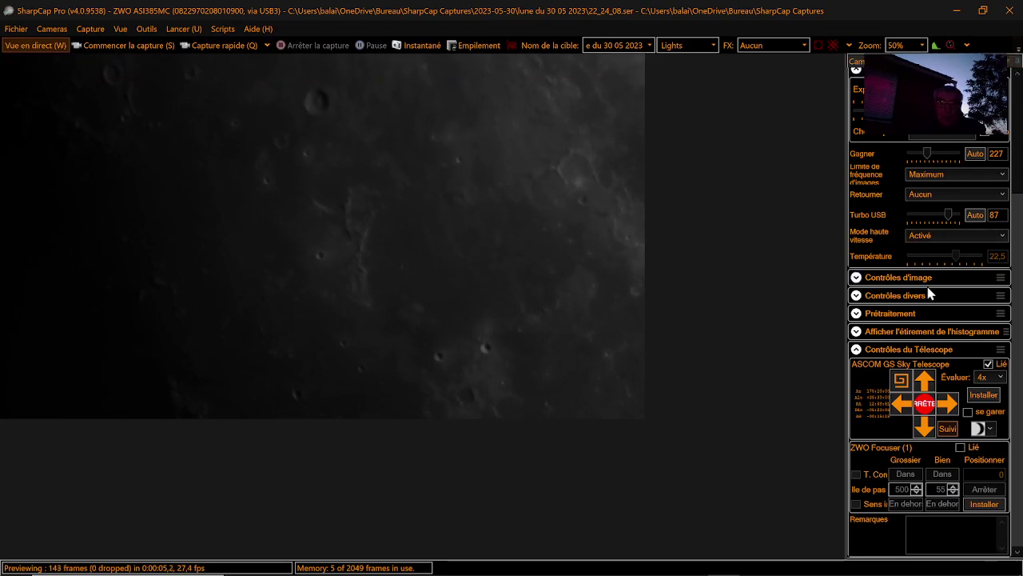
Slew the telescope north and west to frame the two round mare craters near the image center, with the ridge at the lower edge.
{"action": "left_click", "coordinate": [924, 385]}
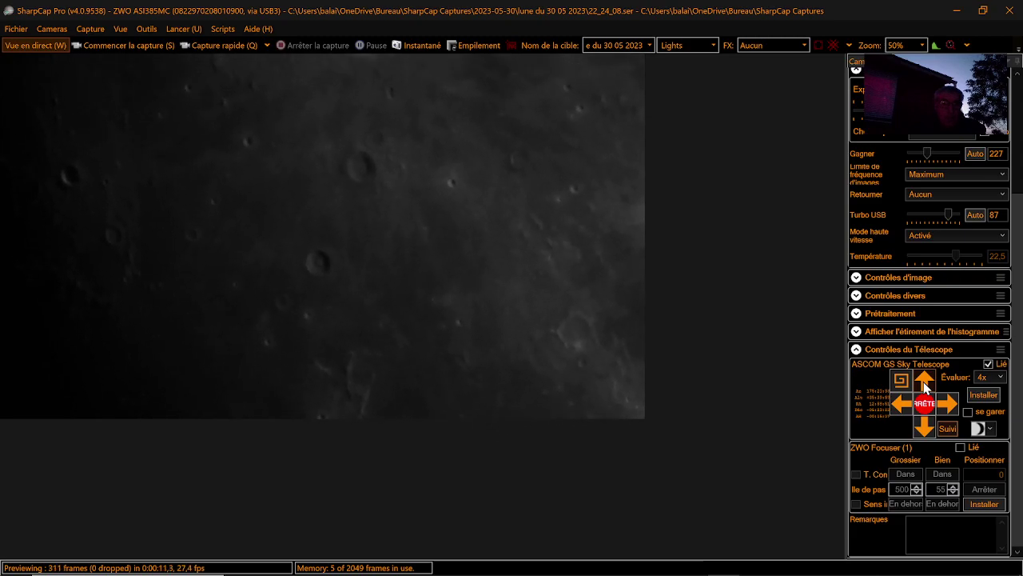
{"action": "left_click", "coordinate": [947, 405]}
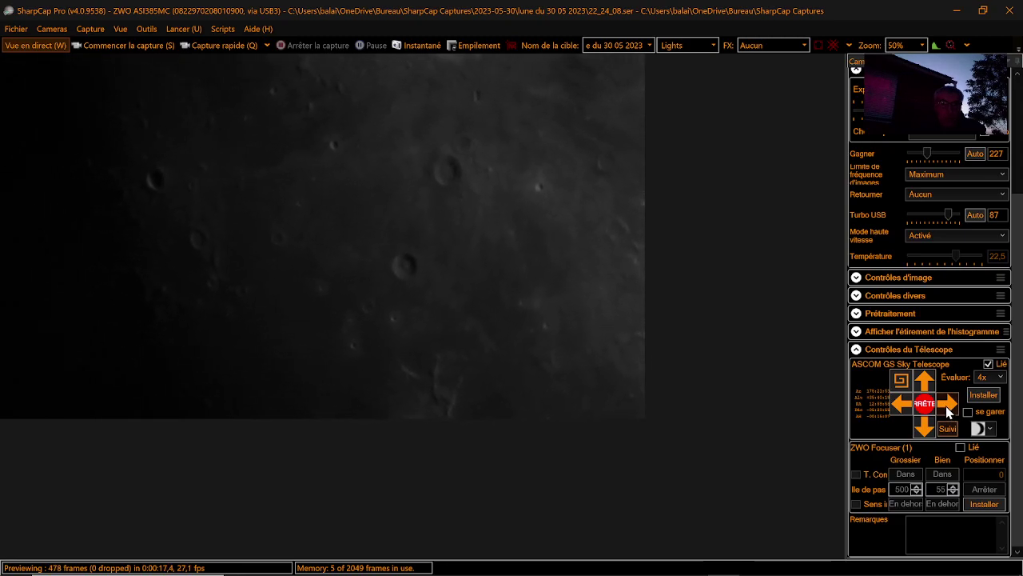
{"action": "left_click", "coordinate": [897, 409]}
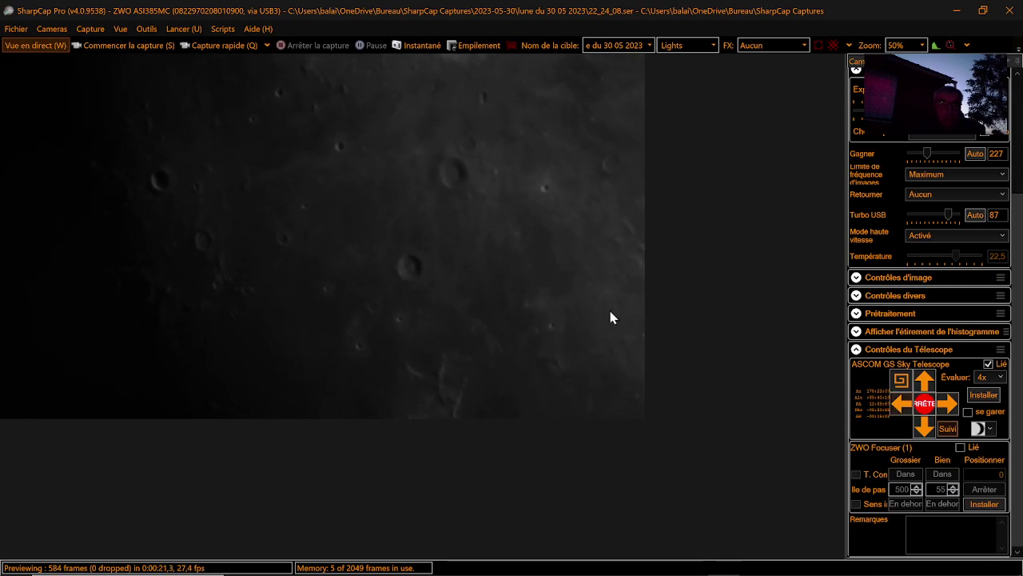
Run a sequence of 7 captures of 2000 frames each over the two round mare craters, and stop it once the first capture completes.
{"action": "left_click", "coordinate": [132, 44]}
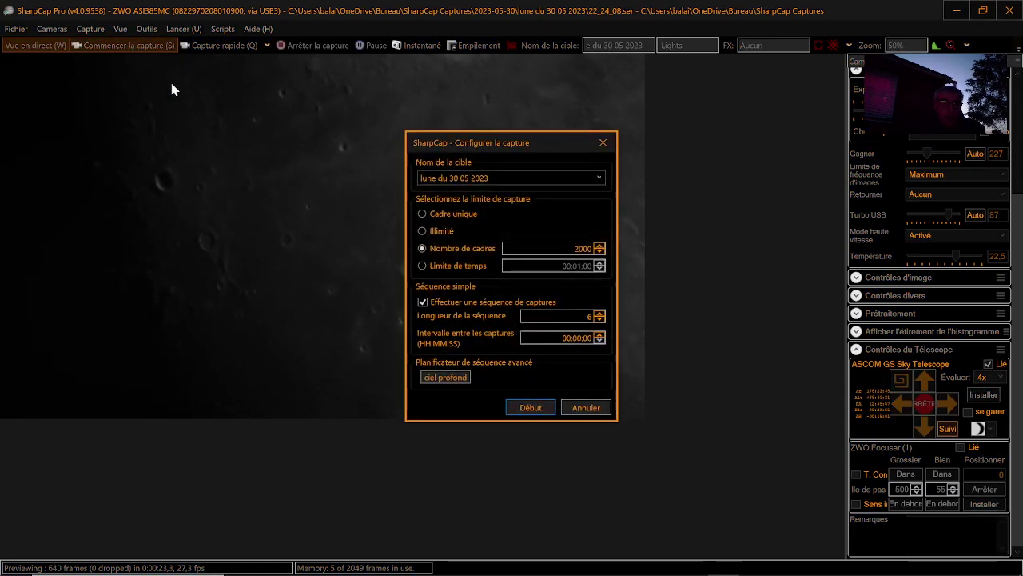
{"action": "left_click", "coordinate": [597, 313]}
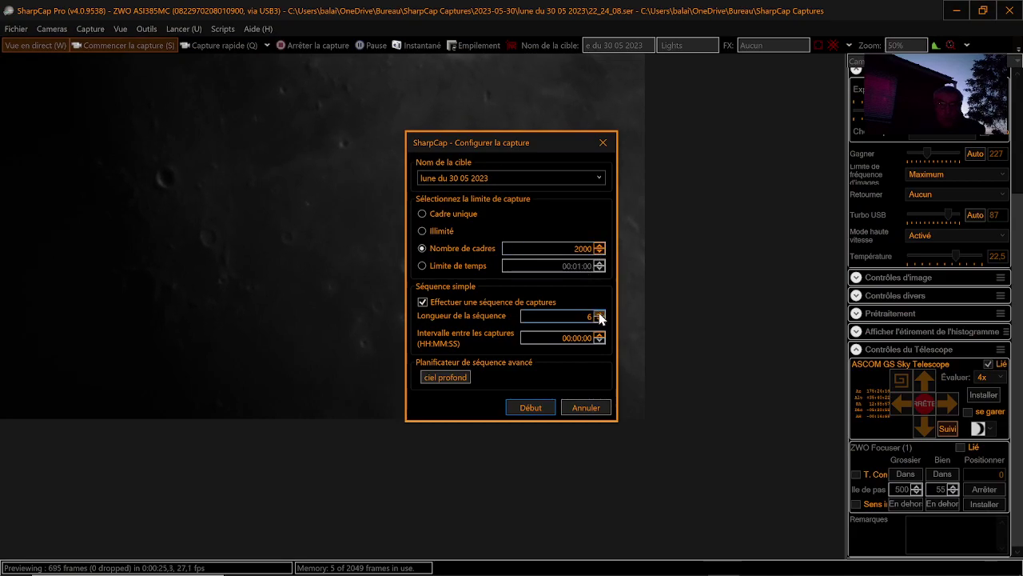
{"action": "left_click", "coordinate": [532, 408]}
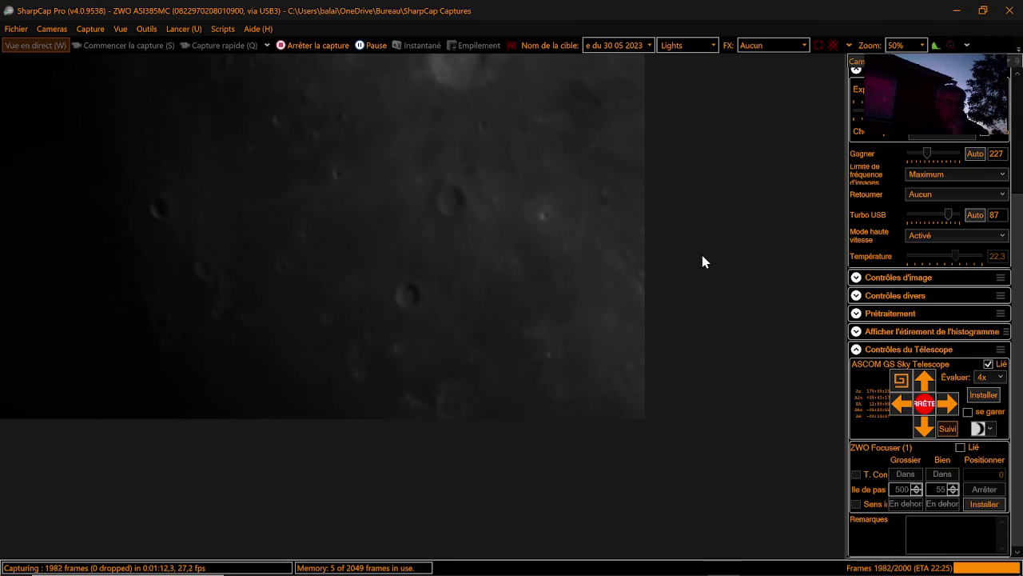
{"action": "left_click", "coordinate": [286, 46]}
{"action": "left_click", "coordinate": [287, 47]}
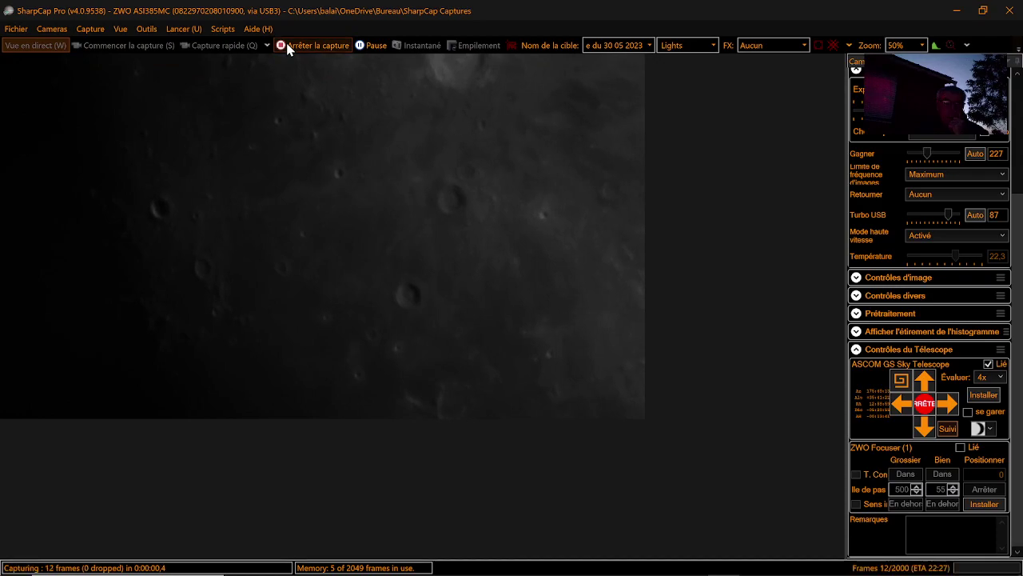
{"action": "left_click", "coordinate": [282, 46]}
{"action": "left_click", "coordinate": [283, 46]}
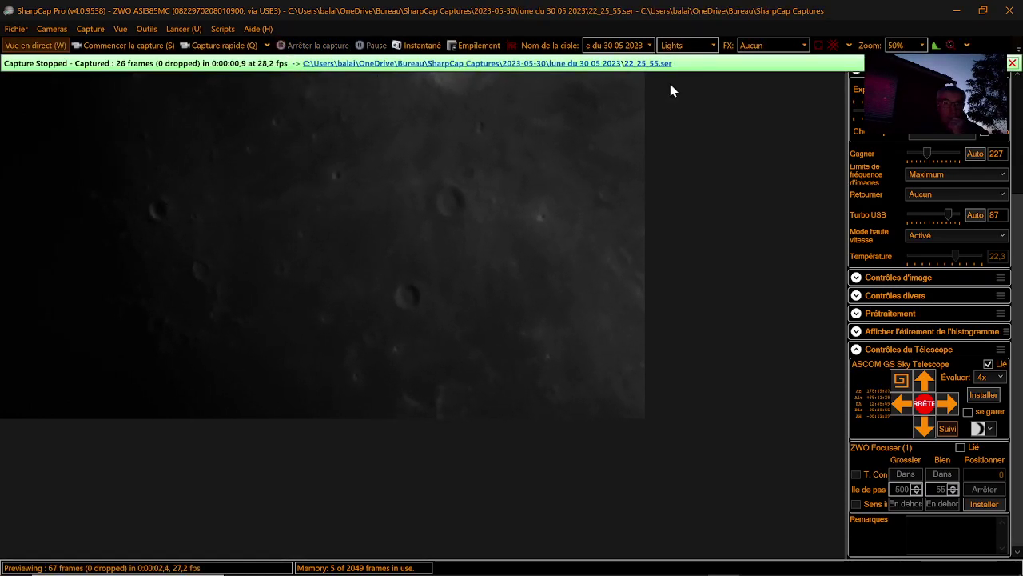
{"action": "left_click", "coordinate": [1012, 63]}
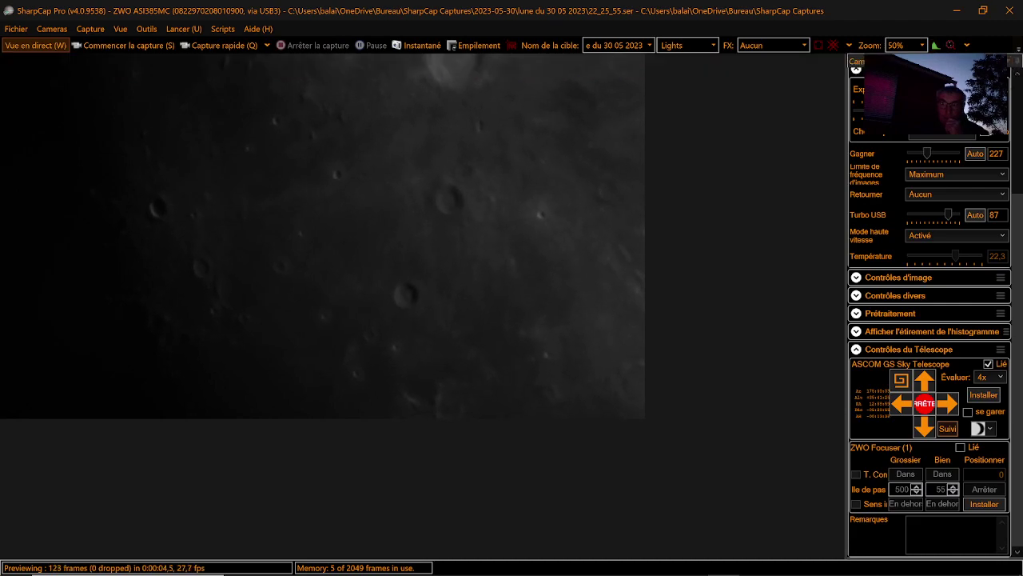
Slew north to frame the large bright crater below the mountain range, and run a sequence of 8 captures of 2000 frames, stopping after the first.
{"action": "left_click", "coordinate": [924, 382]}
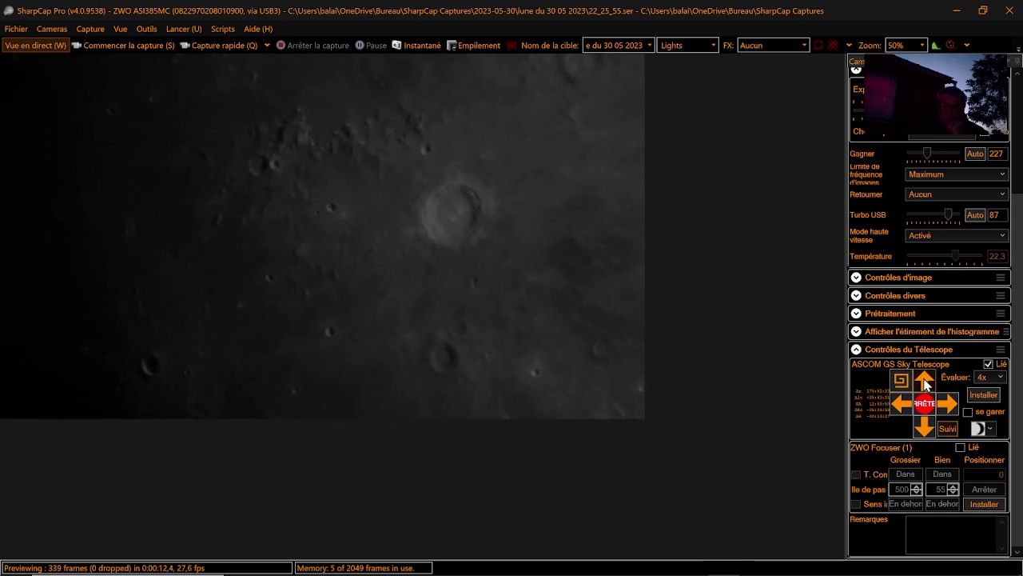
{"action": "left_click", "coordinate": [113, 46]}
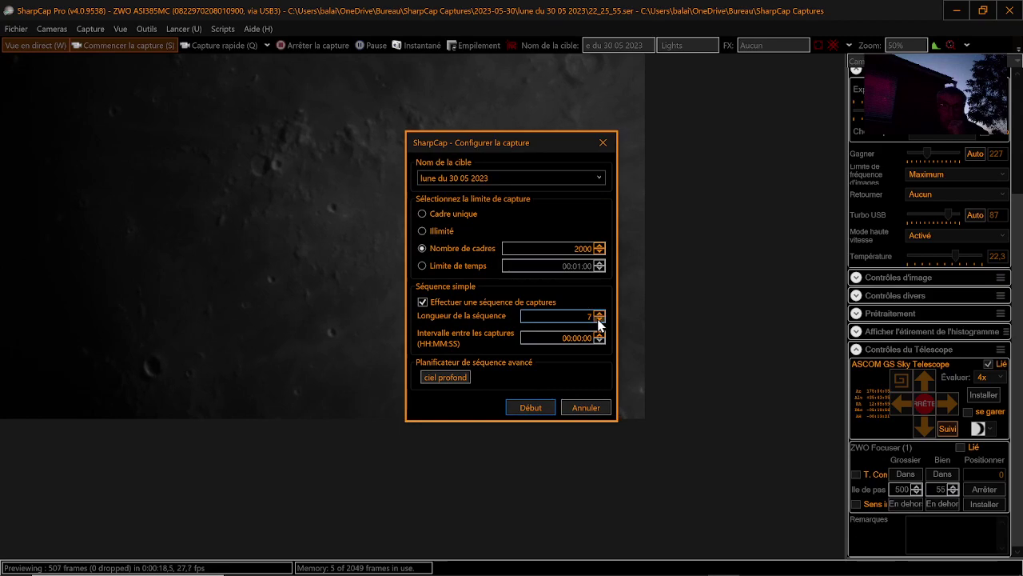
{"action": "left_click", "coordinate": [531, 408]}
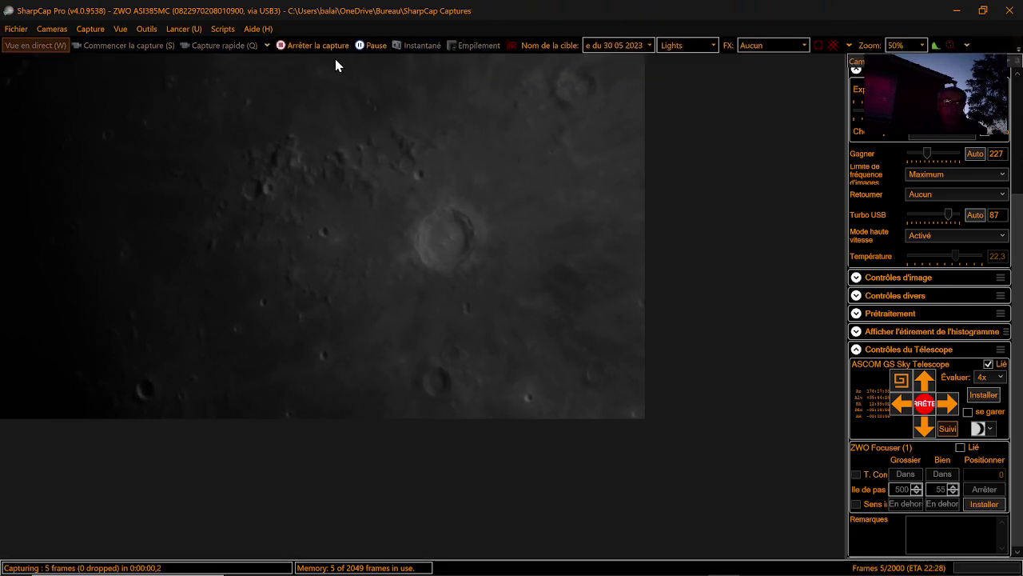
{"action": "left_click", "coordinate": [286, 45]}
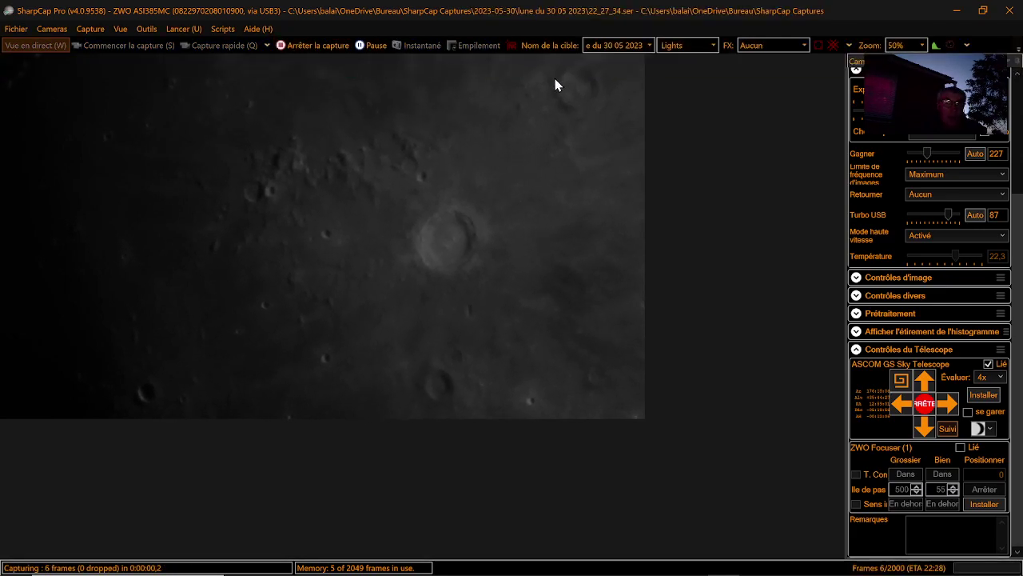
{"action": "left_click", "coordinate": [286, 45]}
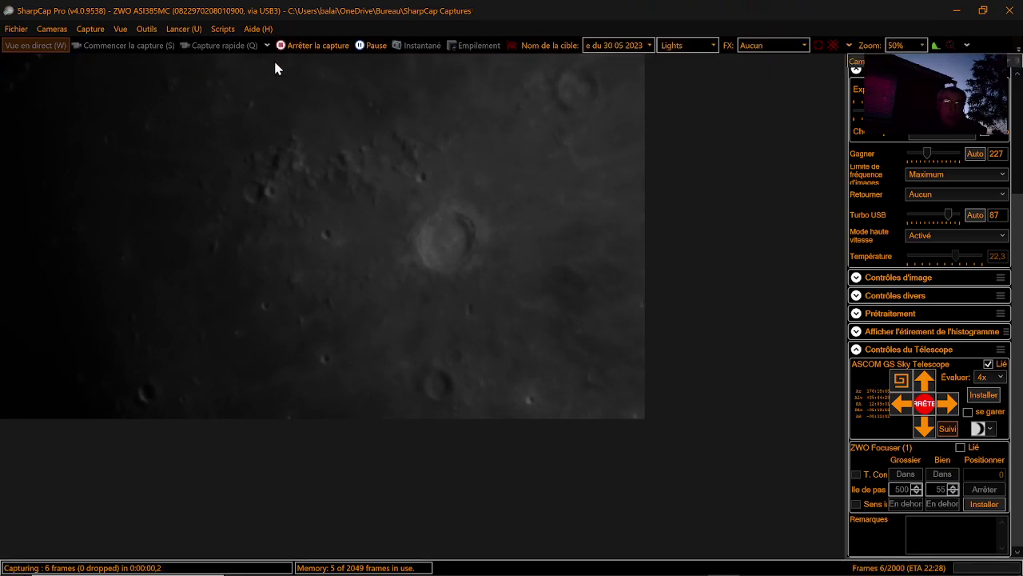
{"action": "left_click", "coordinate": [281, 46]}
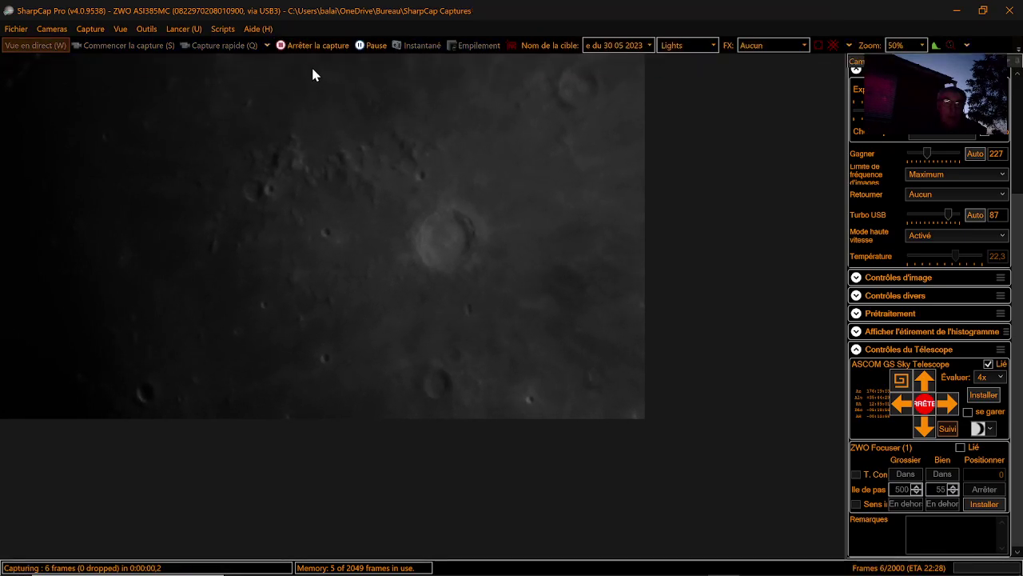
{"action": "left_click", "coordinate": [284, 46]}
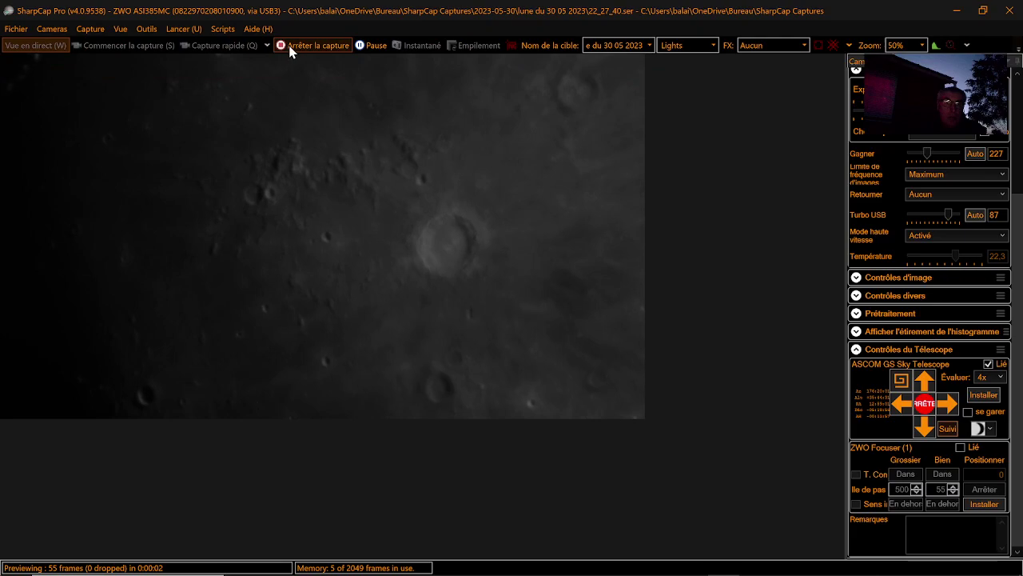
{"action": "left_click", "coordinate": [288, 45]}
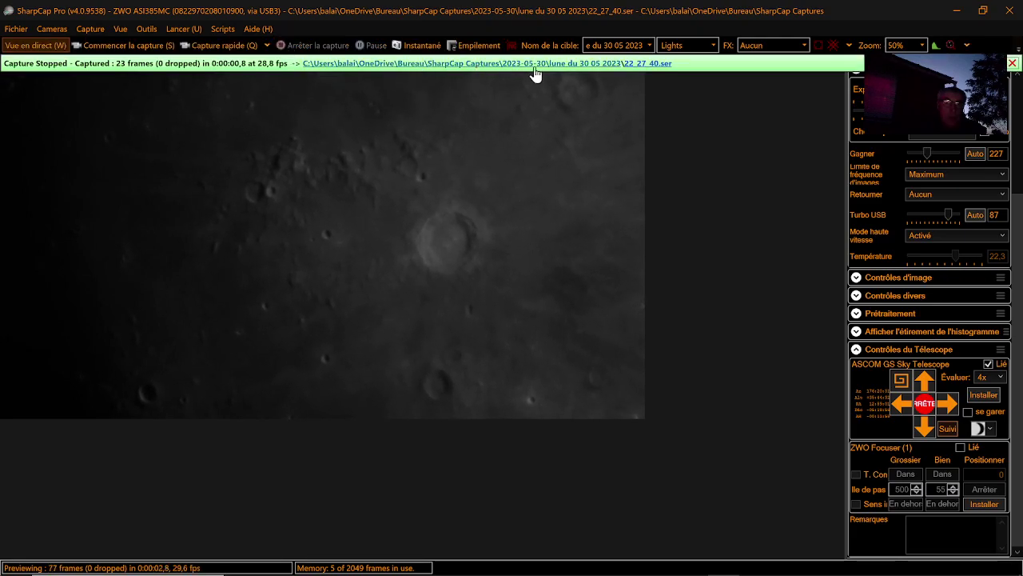
{"action": "left_click", "coordinate": [1012, 62]}
Slew the telescope north and toward the terminator to frame the small mare craters, keeping the mountain range at the lower edge.
{"action": "left_click", "coordinate": [927, 383]}
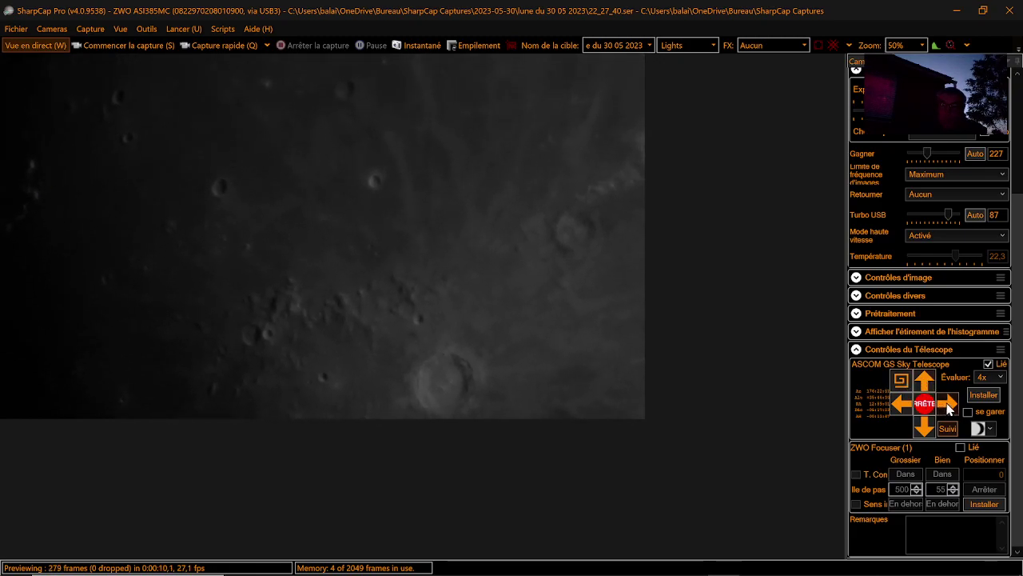
{"action": "left_click", "coordinate": [948, 406]}
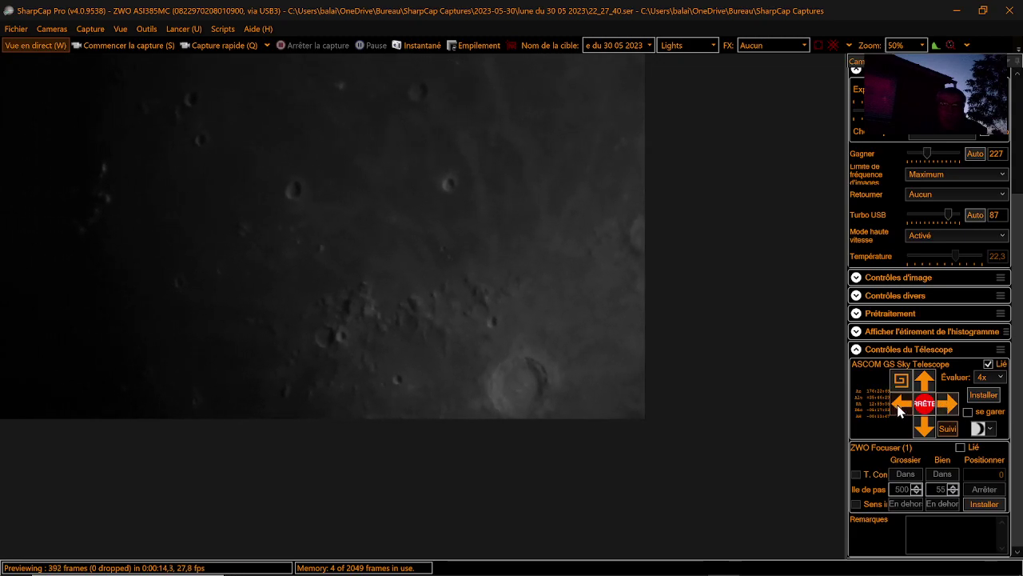
{"action": "left_click", "coordinate": [924, 382]}
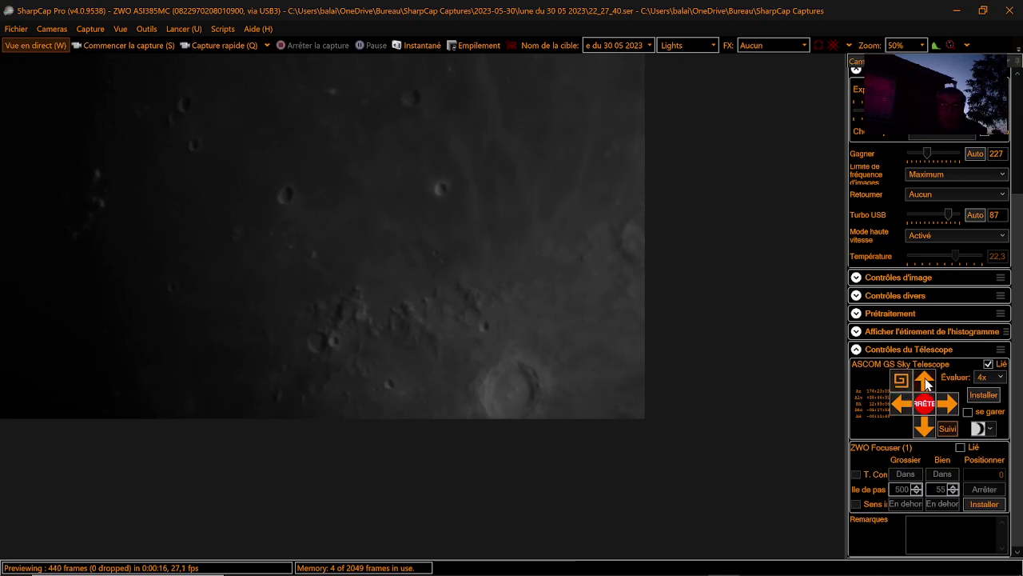
{"action": "left_click", "coordinate": [924, 382]}
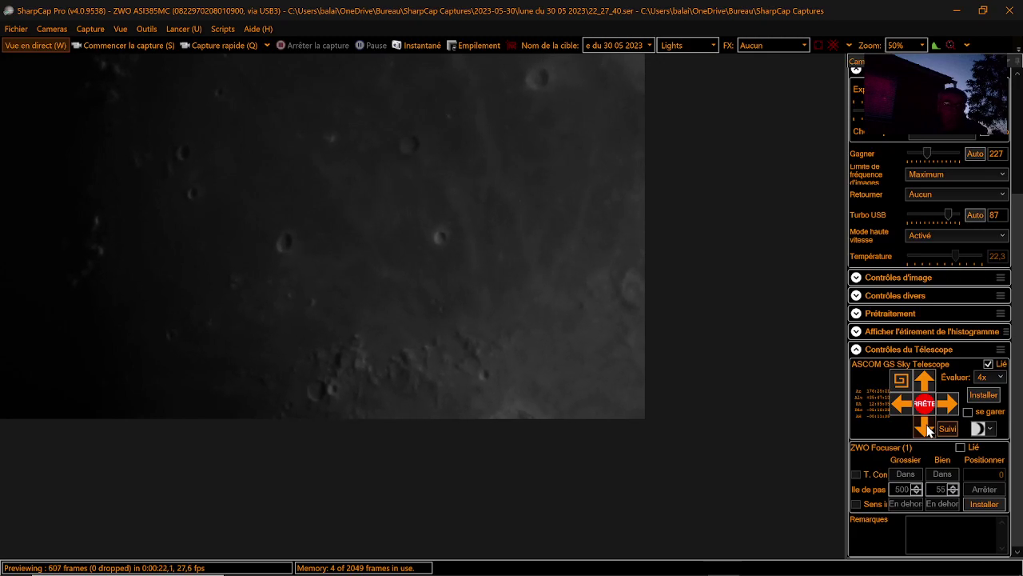
Run a sequence of 9 captures of 2000 frames each over the small mare craters, and stop the remaining captures after the first completes.
{"action": "left_click", "coordinate": [132, 46]}
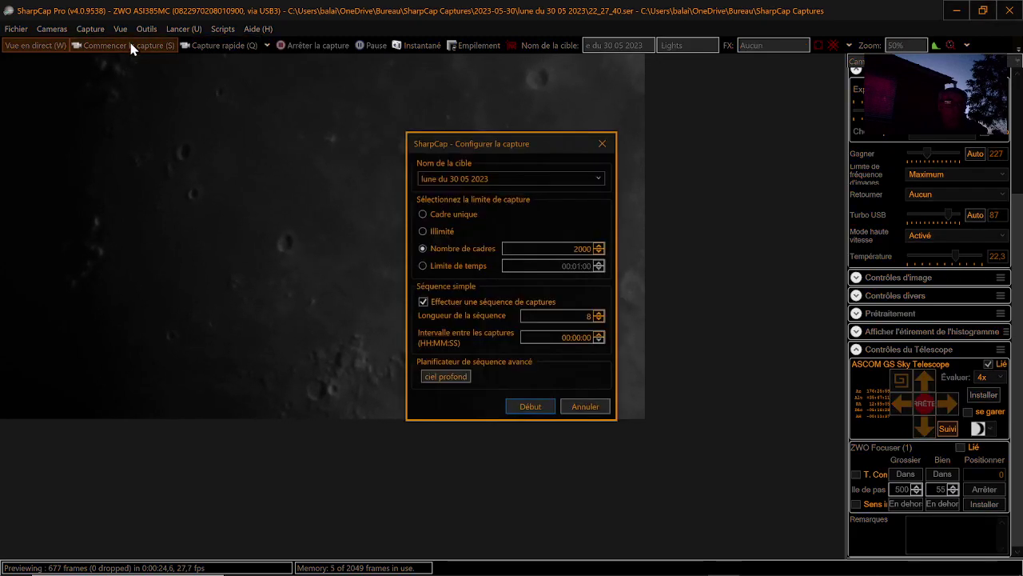
{"action": "left_click", "coordinate": [599, 313]}
{"action": "left_click_drag", "start_coordinate": [557, 146], "coordinate": [768, 138]}
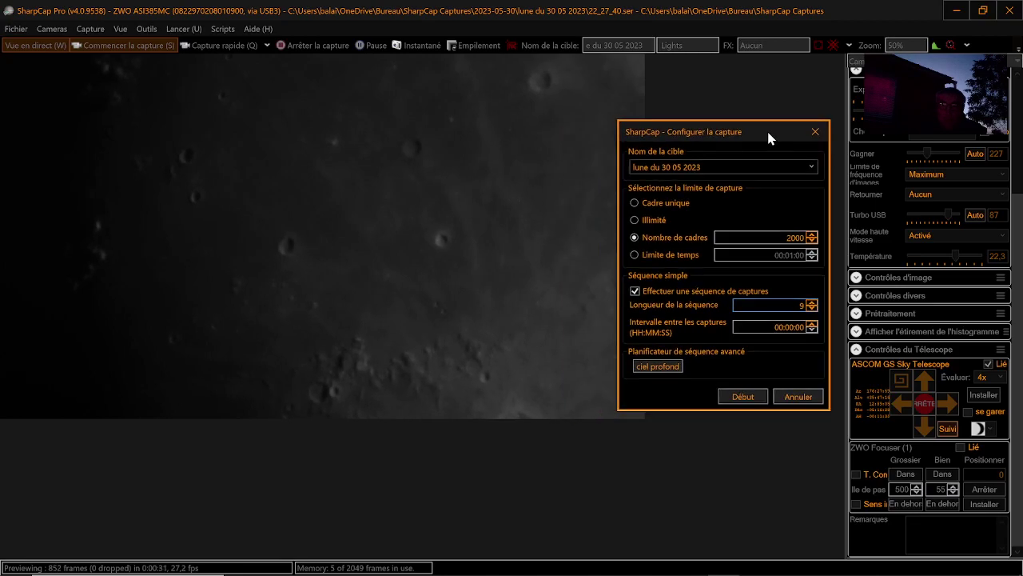
{"action": "left_click", "coordinate": [743, 398]}
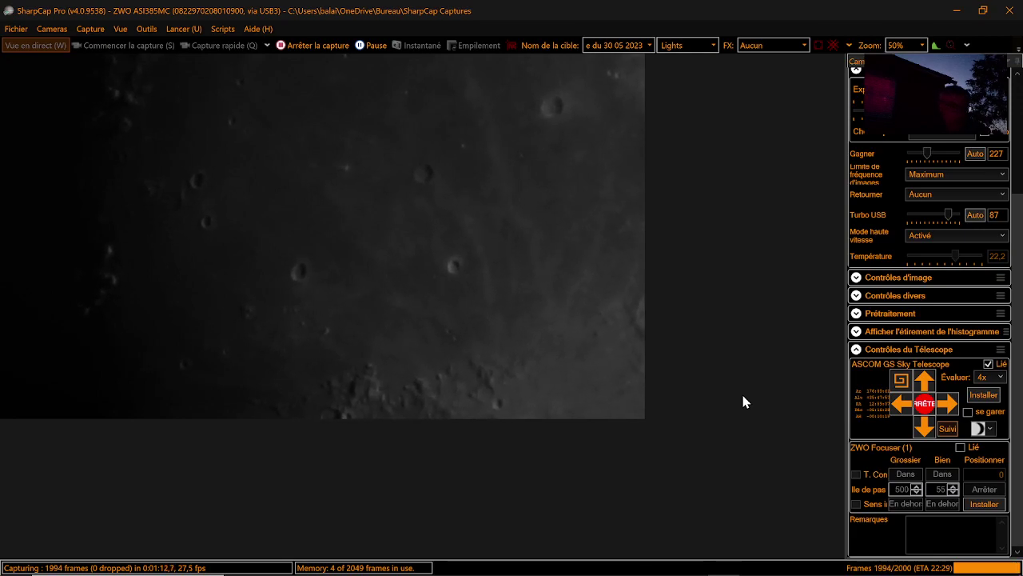
{"action": "left_click", "coordinate": [280, 45]}
{"action": "left_click", "coordinate": [280, 46]}
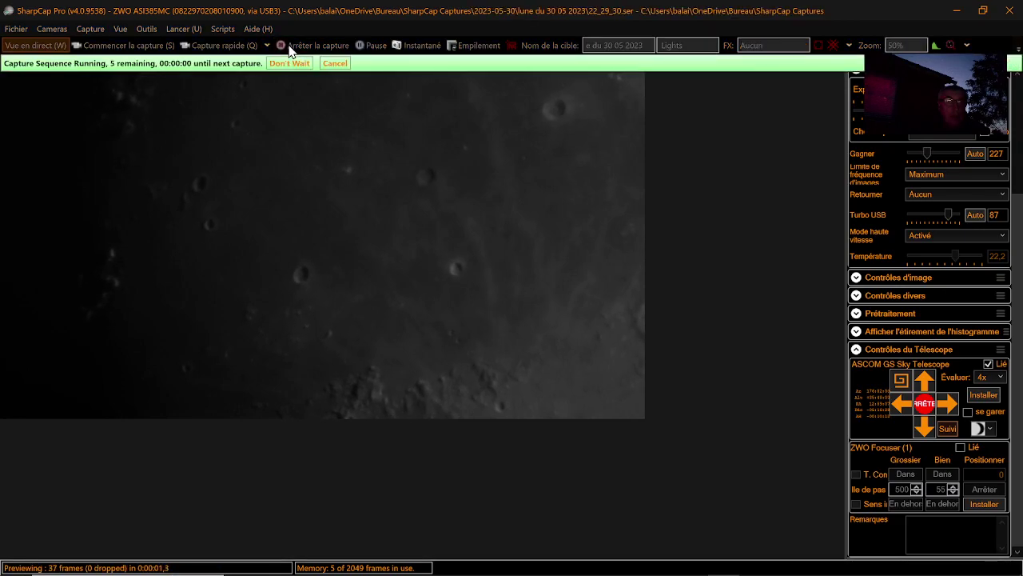
{"action": "left_click", "coordinate": [303, 45]}
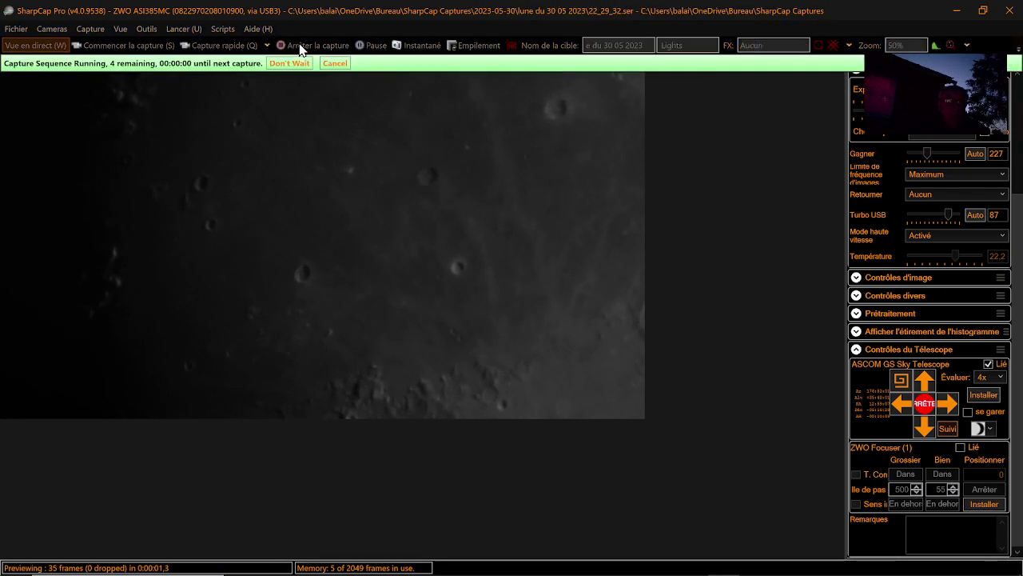
{"action": "left_click", "coordinate": [299, 47]}
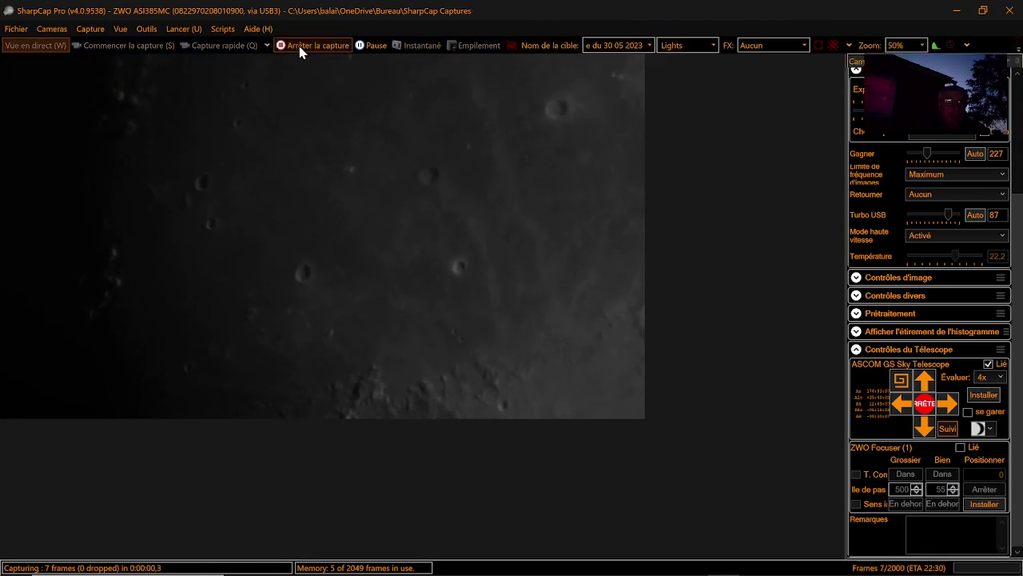
{"action": "left_click", "coordinate": [300, 47]}
{"action": "left_click", "coordinate": [292, 46]}
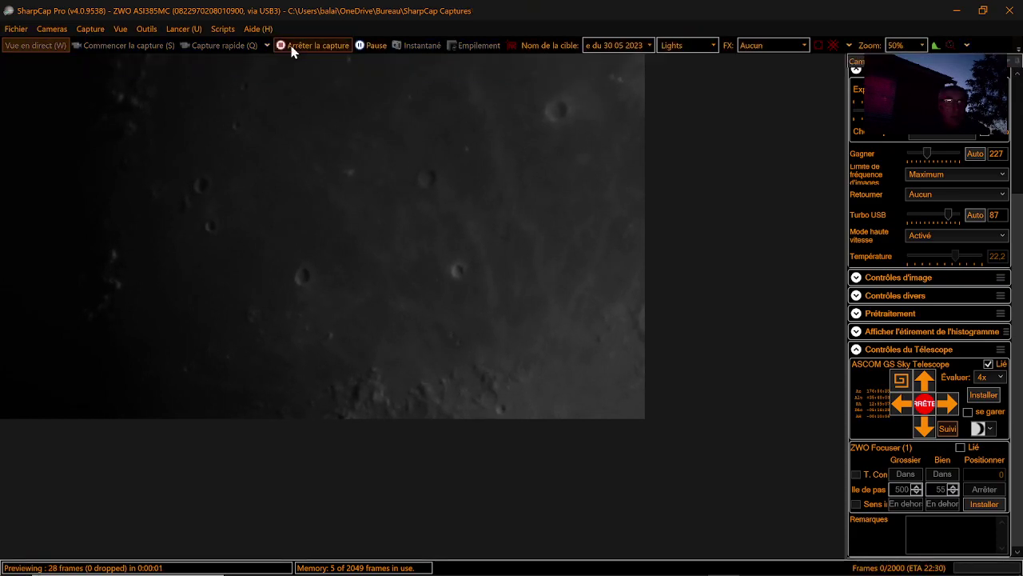
{"action": "left_click", "coordinate": [293, 46]}
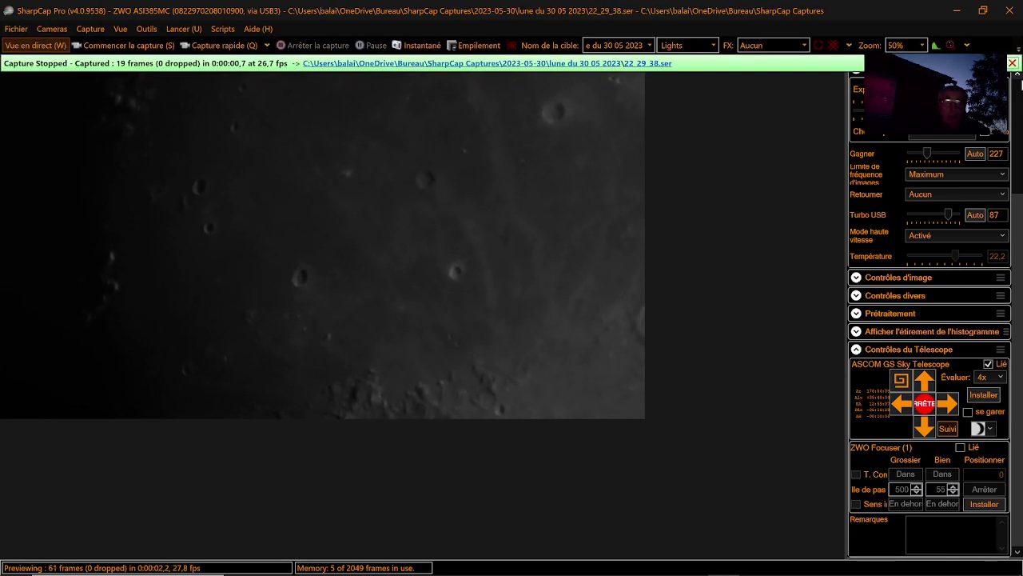
{"action": "left_click", "coordinate": [1012, 62]}
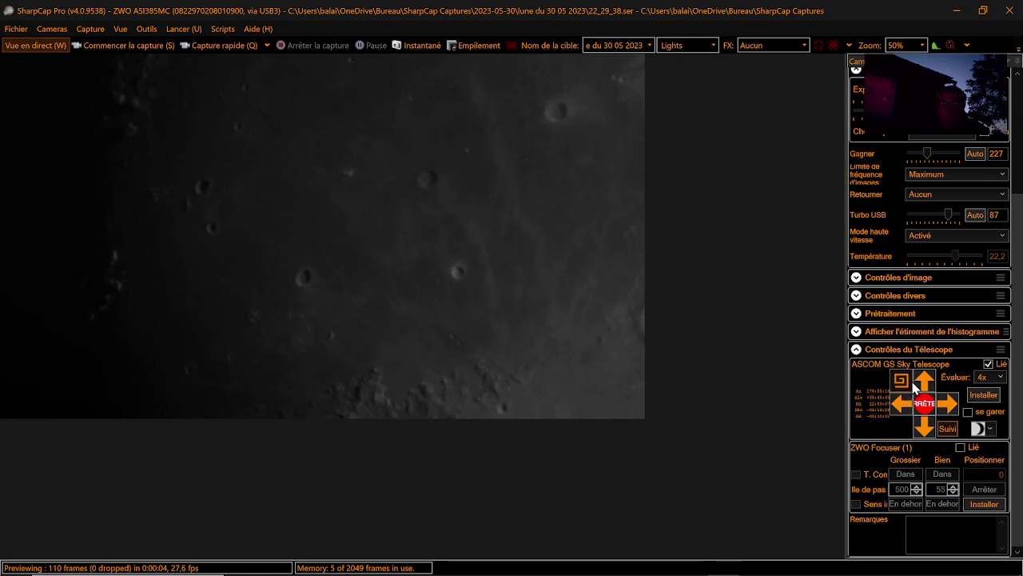
Slew the telescope farther north and slightly toward the terminator to frame the curved mountain rim of the bay.
{"action": "left_click", "coordinate": [925, 382]}
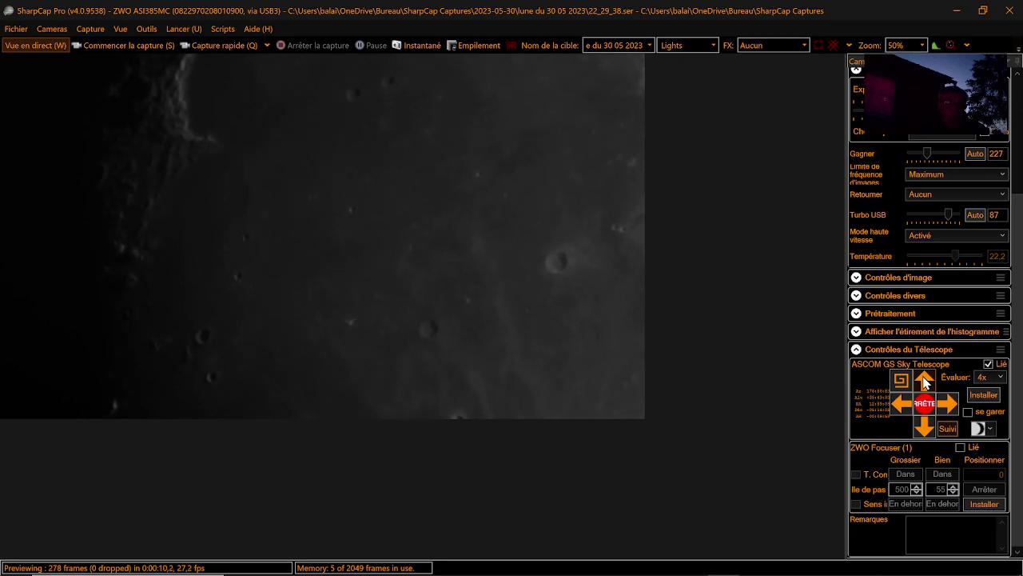
{"action": "left_click", "coordinate": [944, 408]}
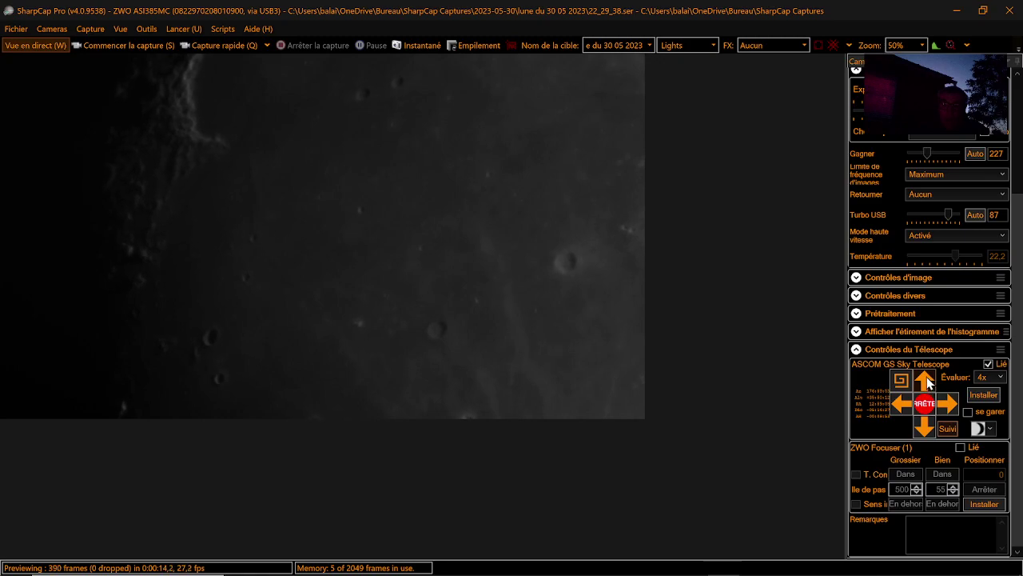
{"action": "left_click", "coordinate": [927, 381]}
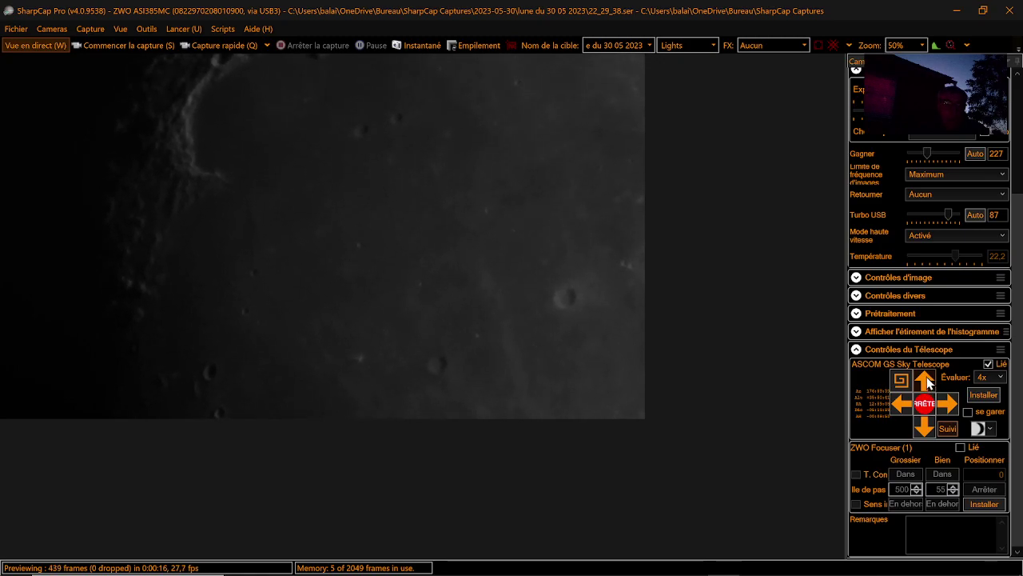
Raise the sequence length by one, capture 2000 frames of the curved bay rim, and stop the sequence after the first full capture.
{"action": "left_click", "coordinate": [120, 45]}
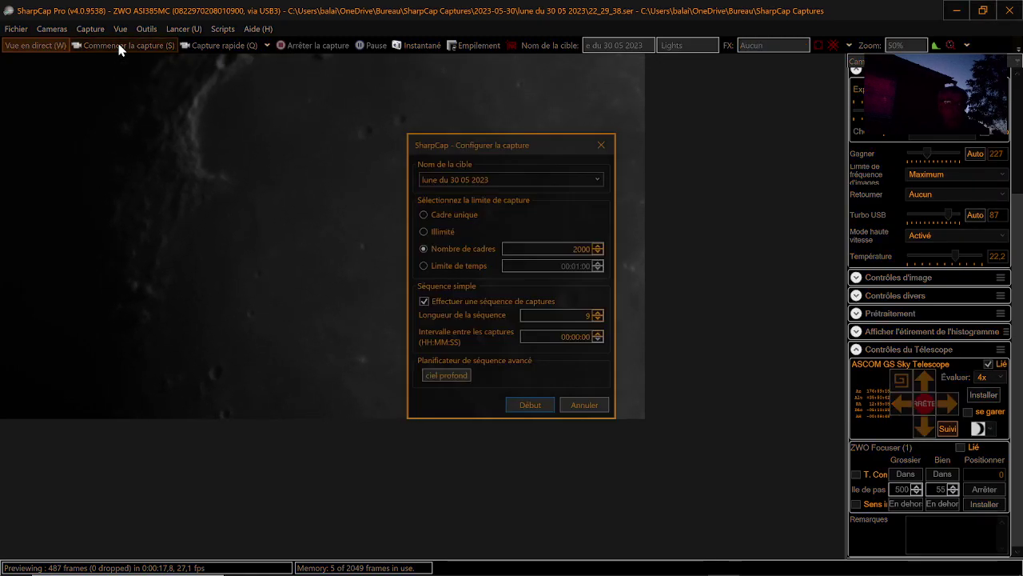
{"action": "left_click", "coordinate": [599, 313]}
{"action": "left_click", "coordinate": [534, 410]}
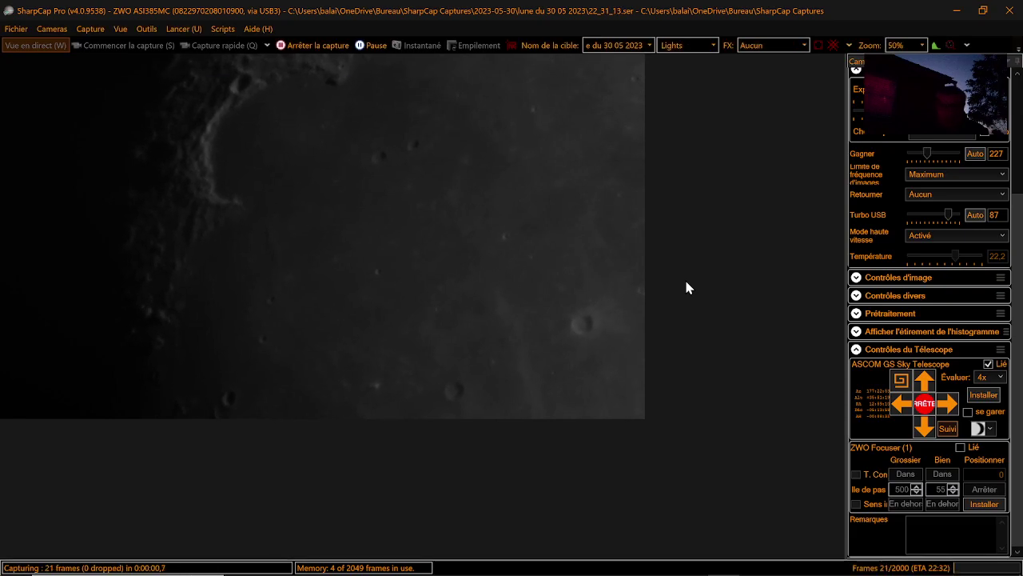
{"action": "left_click", "coordinate": [283, 47]}
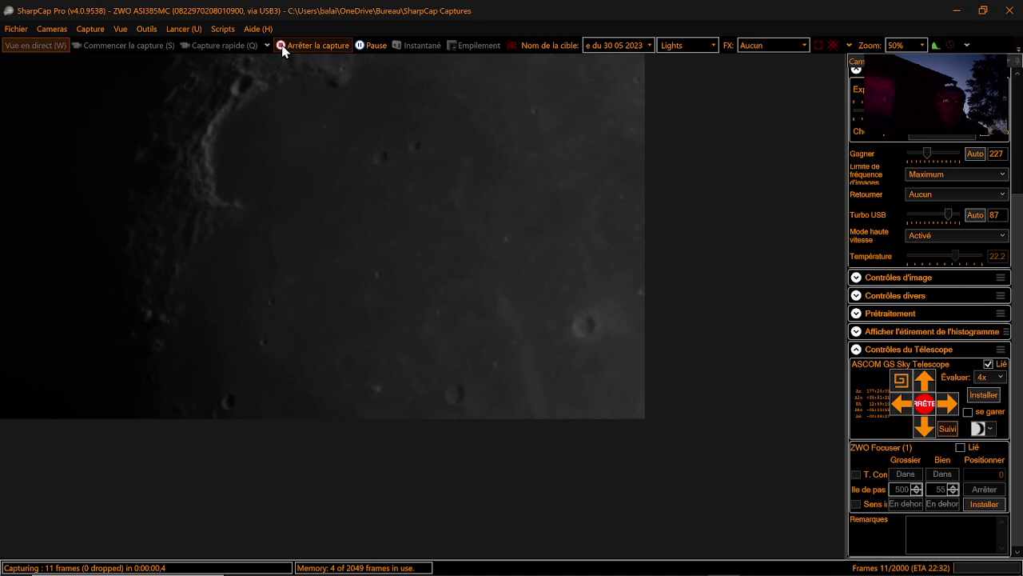
{"action": "left_click", "coordinate": [283, 48]}
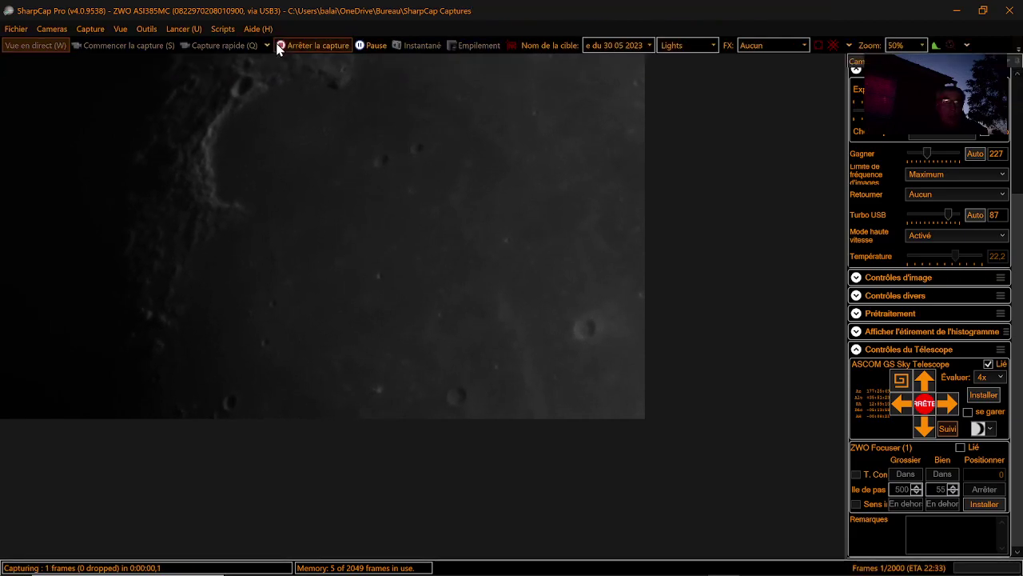
{"action": "left_click", "coordinate": [331, 46]}
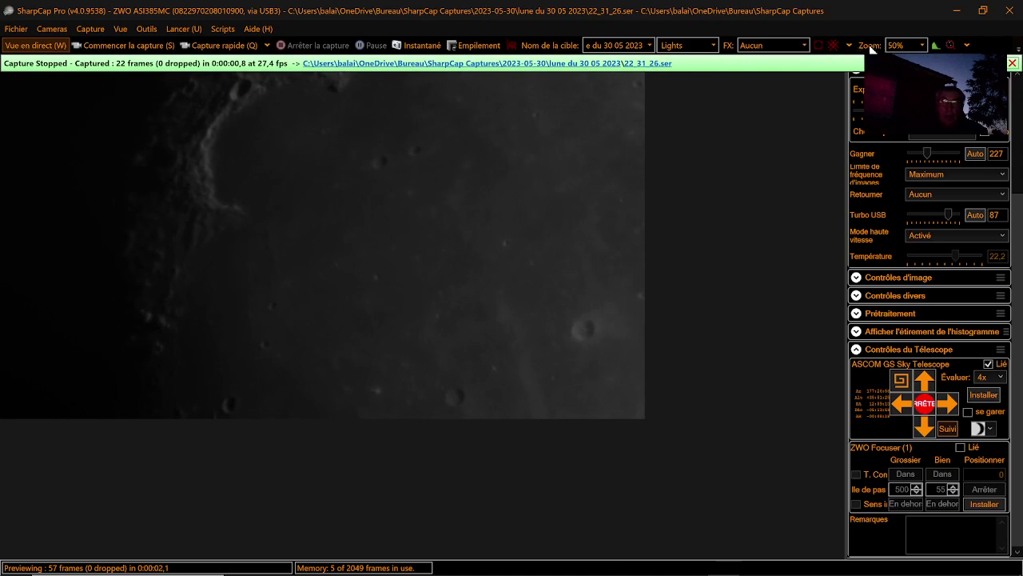
Slew the telescope north to frame the whole bay rim with the dark-floored oval crater near the image's upper edge.
{"action": "left_click", "coordinate": [1012, 62]}
{"action": "left_click", "coordinate": [923, 380]}
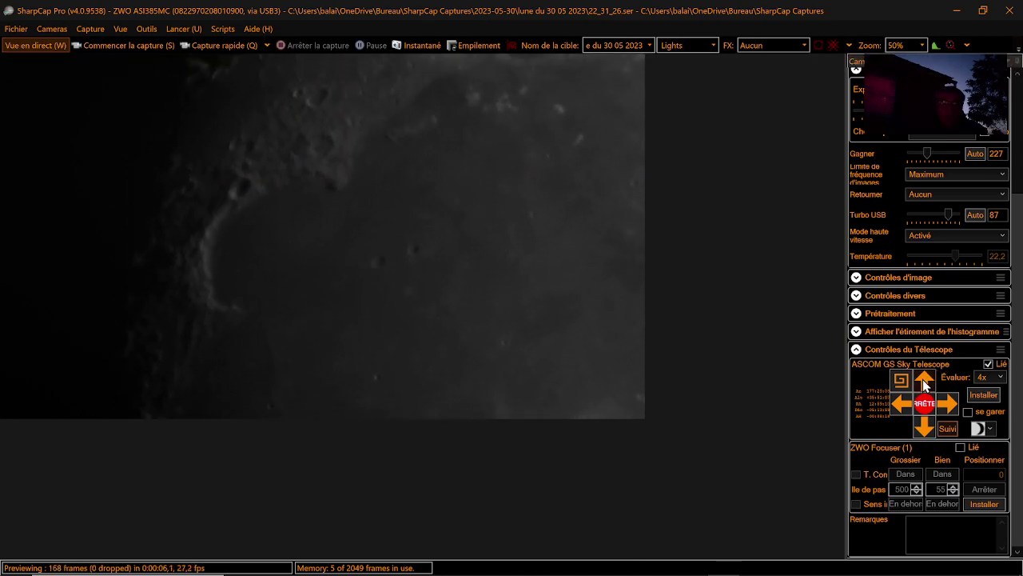
{"action": "left_click", "coordinate": [922, 379]}
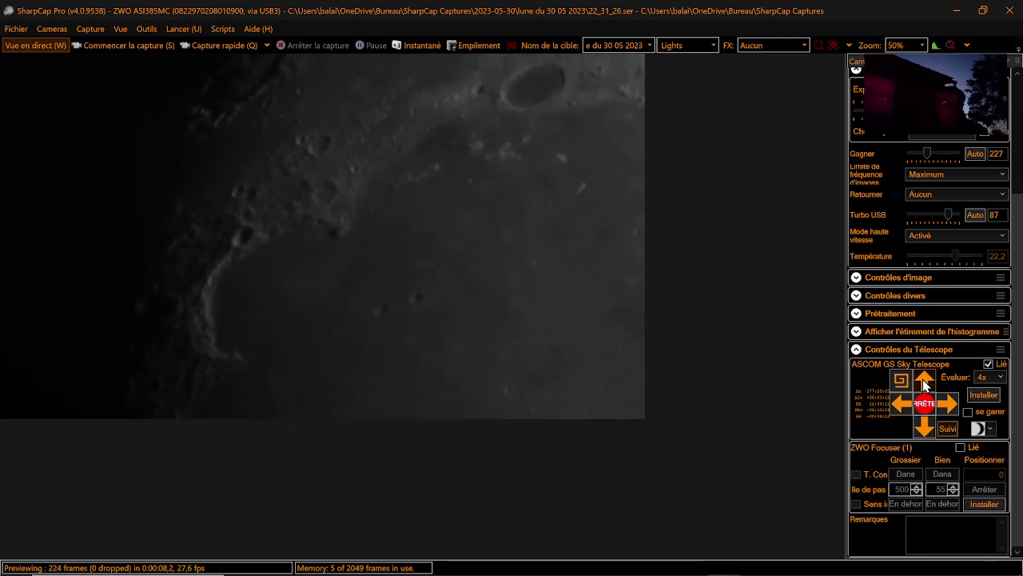
{"action": "left_click", "coordinate": [924, 429]}
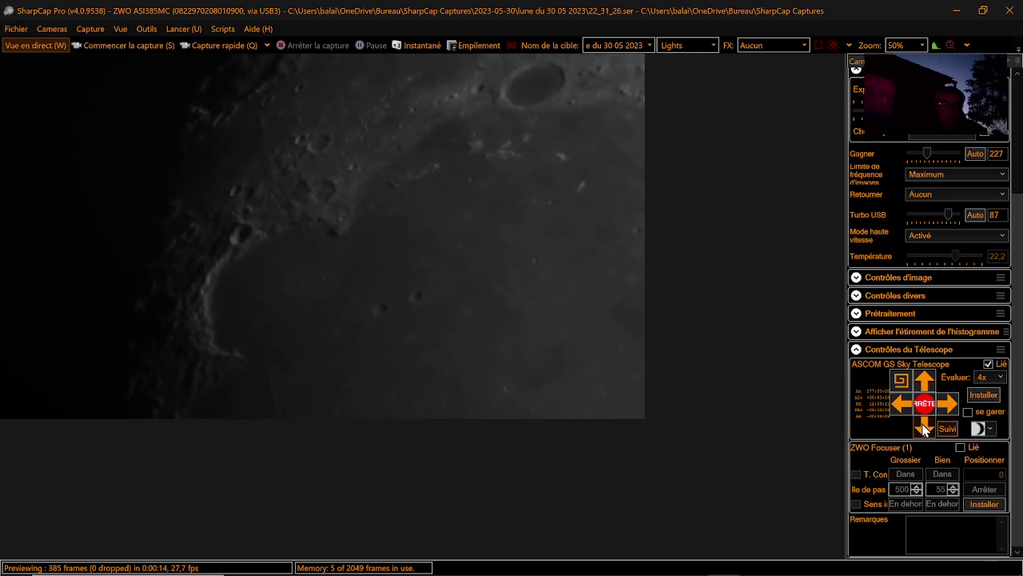
Set the sequence length to 11, capture 2000 frames of the bay and dark-floored crater, and stop the remaining captures after the first.
{"action": "left_click", "coordinate": [117, 47]}
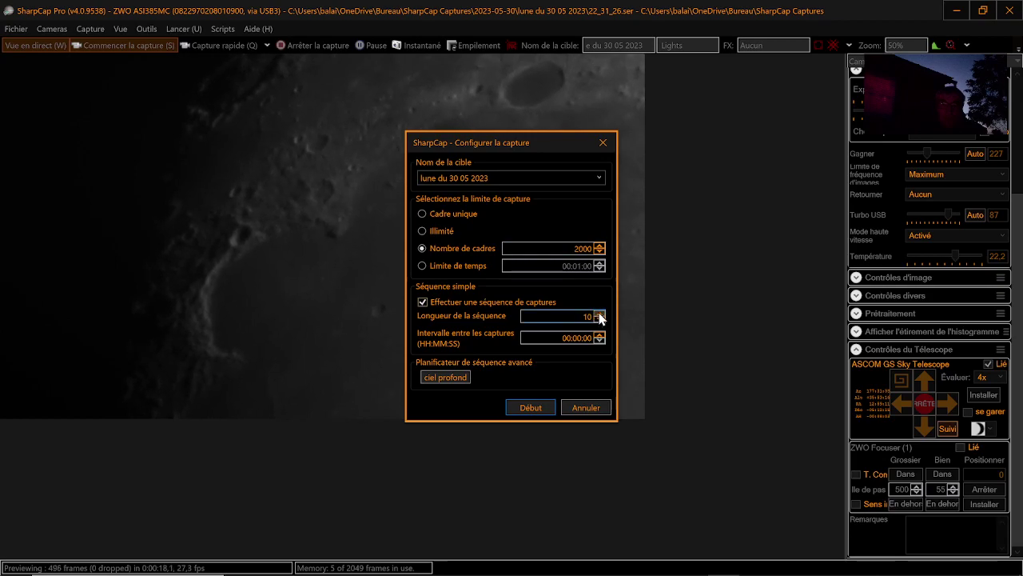
{"action": "left_click", "coordinate": [530, 408]}
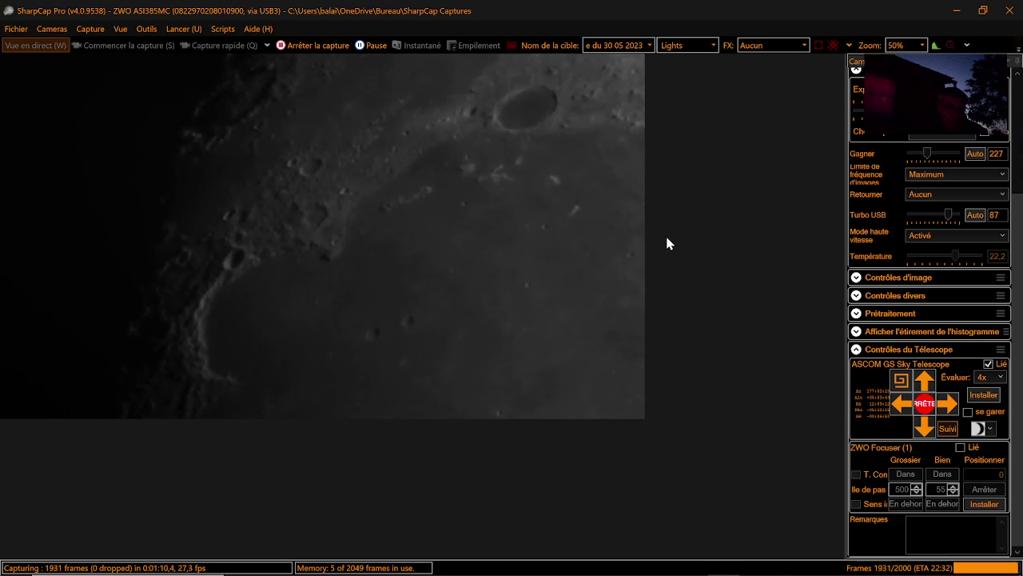
{"action": "left_click", "coordinate": [327, 50]}
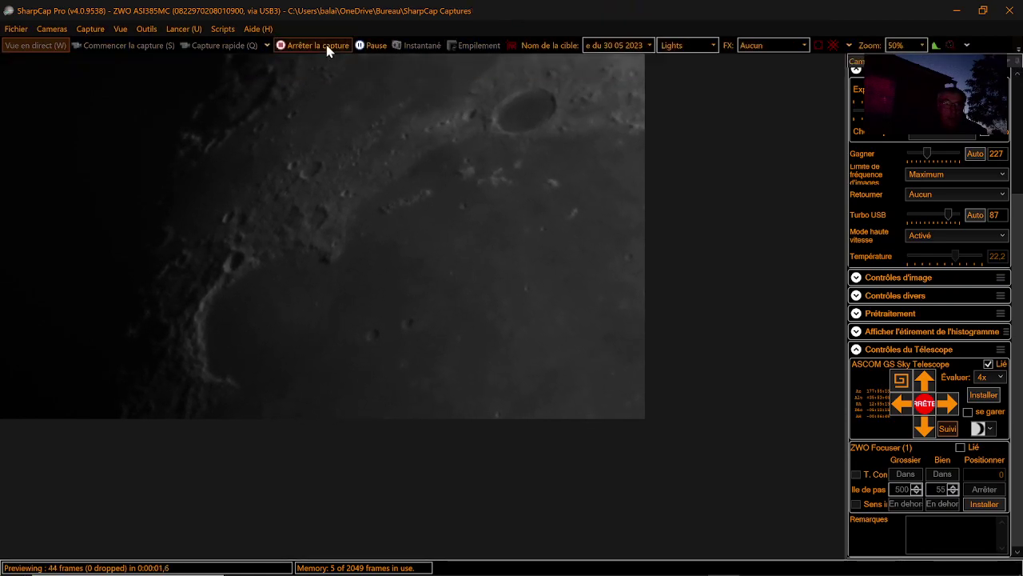
{"action": "left_click", "coordinate": [330, 49]}
{"action": "left_click", "coordinate": [333, 46]}
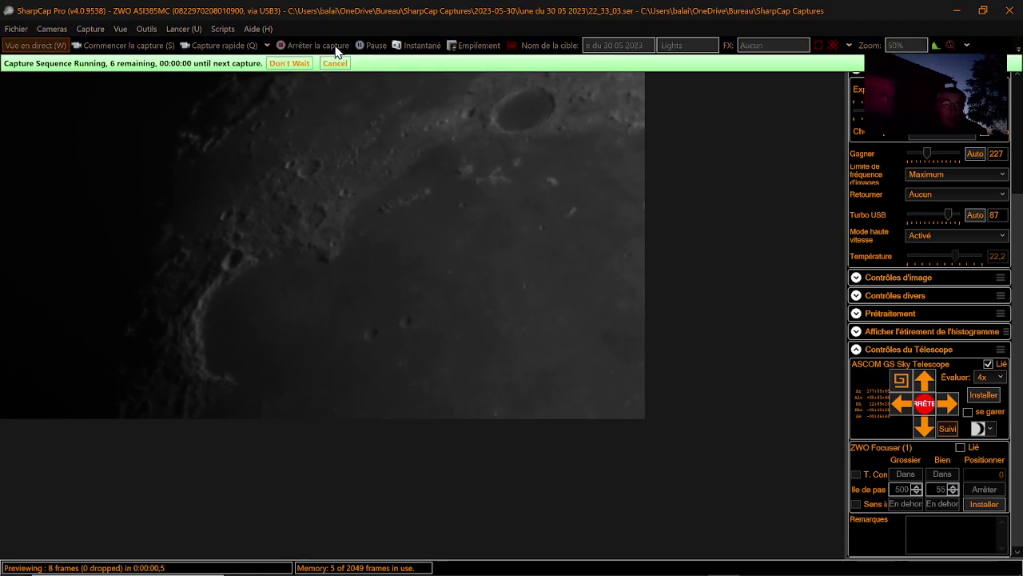
{"action": "left_click", "coordinate": [336, 45]}
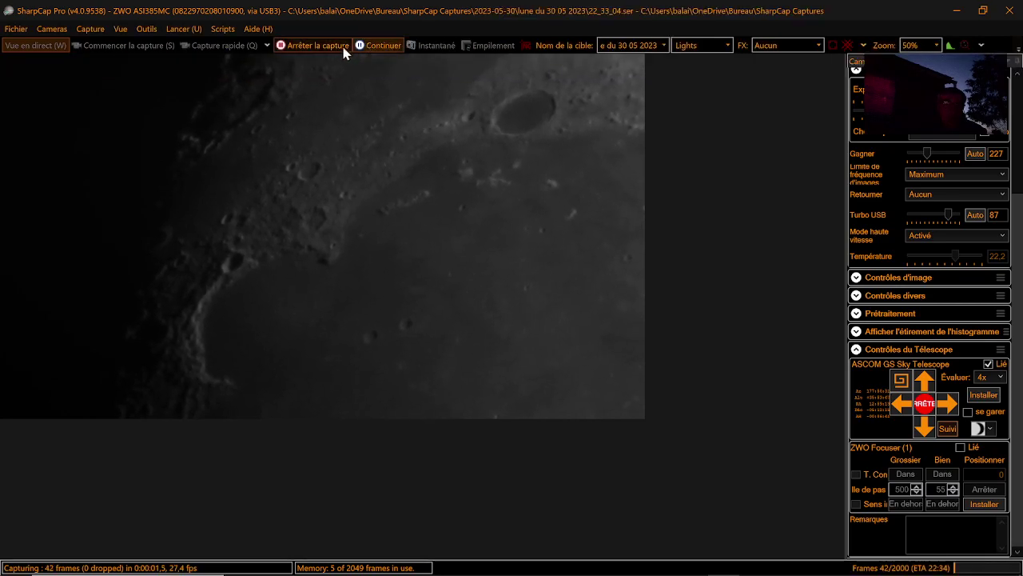
{"action": "left_click", "coordinate": [339, 45]}
{"action": "left_click", "coordinate": [338, 47]}
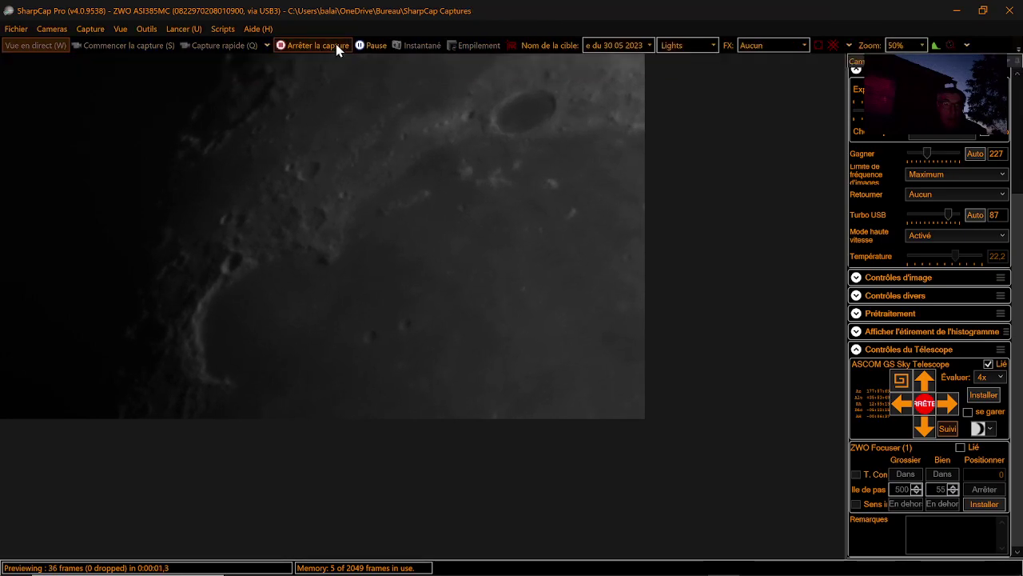
{"action": "left_click", "coordinate": [292, 46]}
{"action": "left_click", "coordinate": [291, 46]}
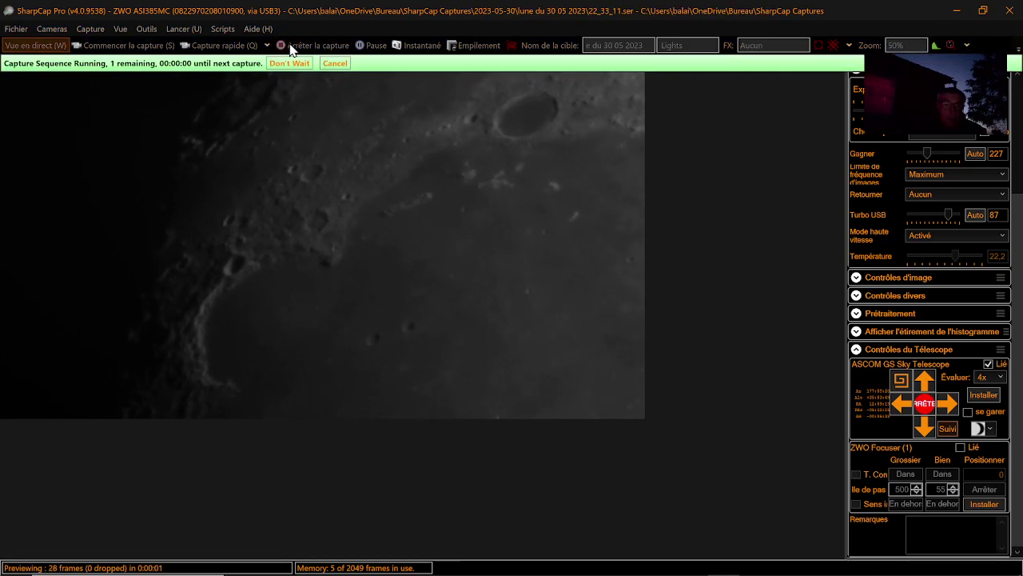
{"action": "left_click", "coordinate": [288, 45]}
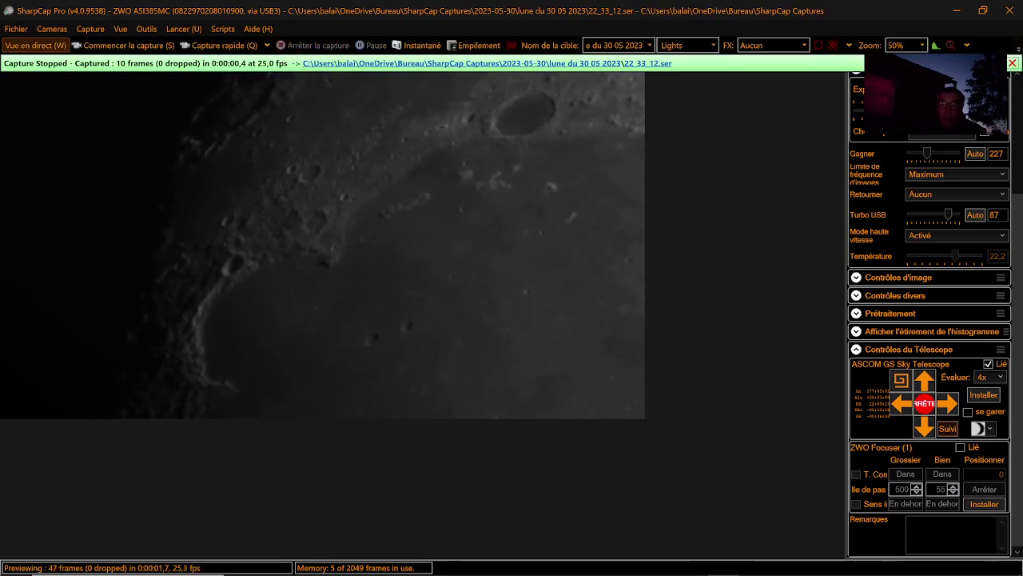
Slew the telescope farther north and slightly away from the terminator, framing the lunar limb above the dark-floored oval crater.
{"action": "left_click", "coordinate": [1012, 62]}
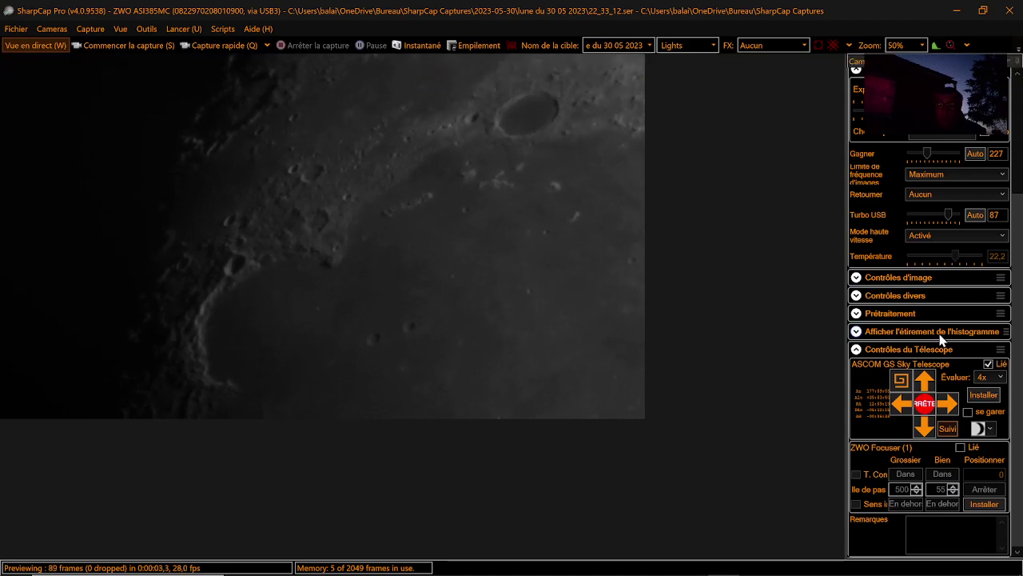
{"action": "left_click", "coordinate": [925, 385]}
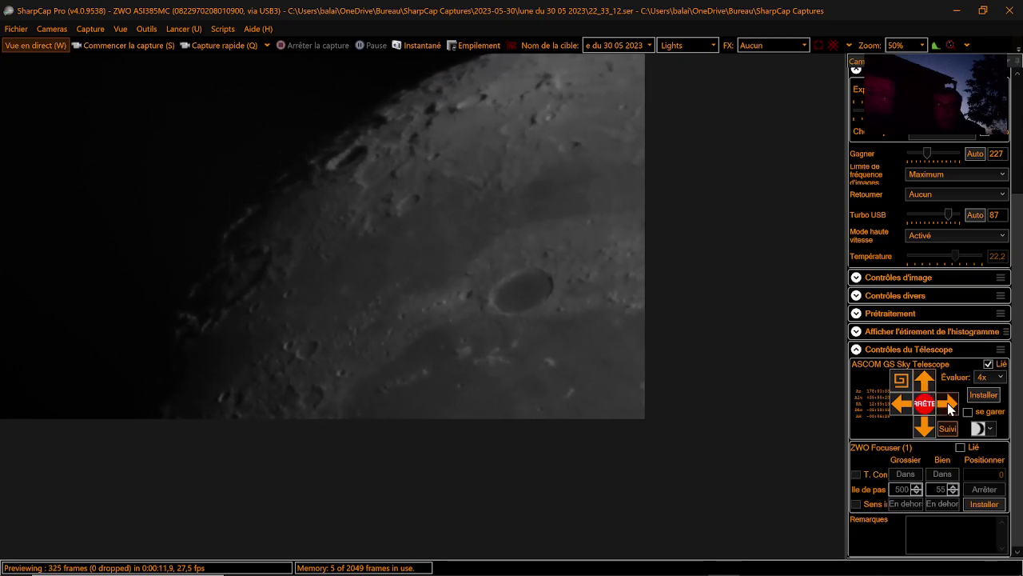
{"action": "left_click", "coordinate": [904, 405]}
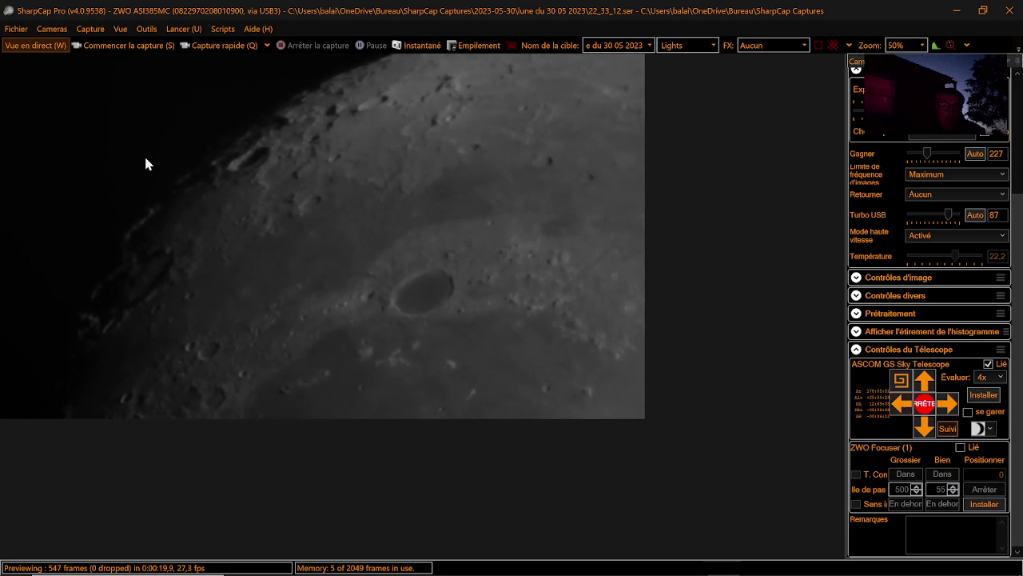
Set the sequence length to 12, capture 2000 frames of the northern limb region, and stop the remaining captures after the first.
{"action": "left_click", "coordinate": [118, 46]}
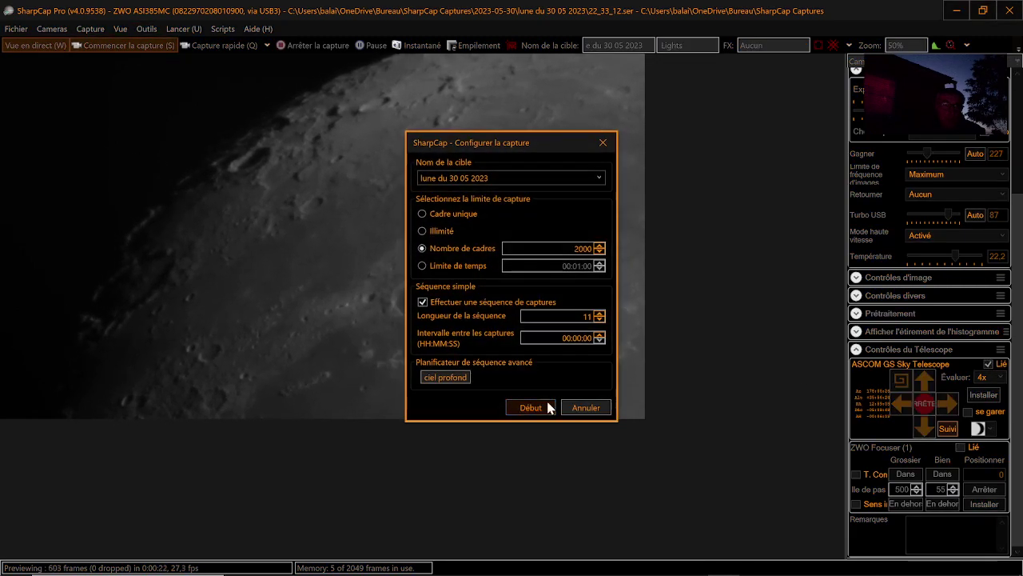
{"action": "left_click", "coordinate": [599, 316]}
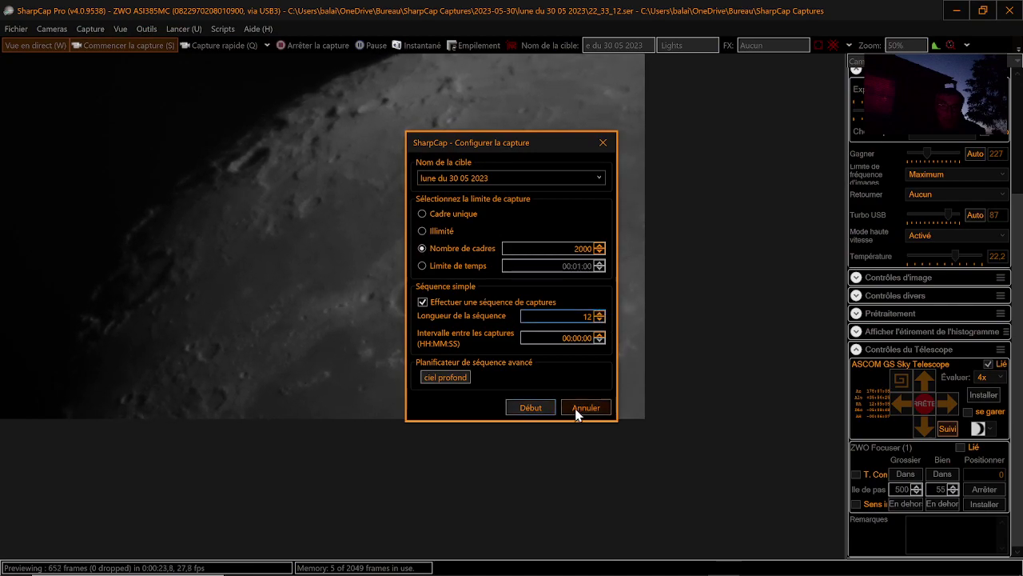
{"action": "left_click", "coordinate": [530, 408]}
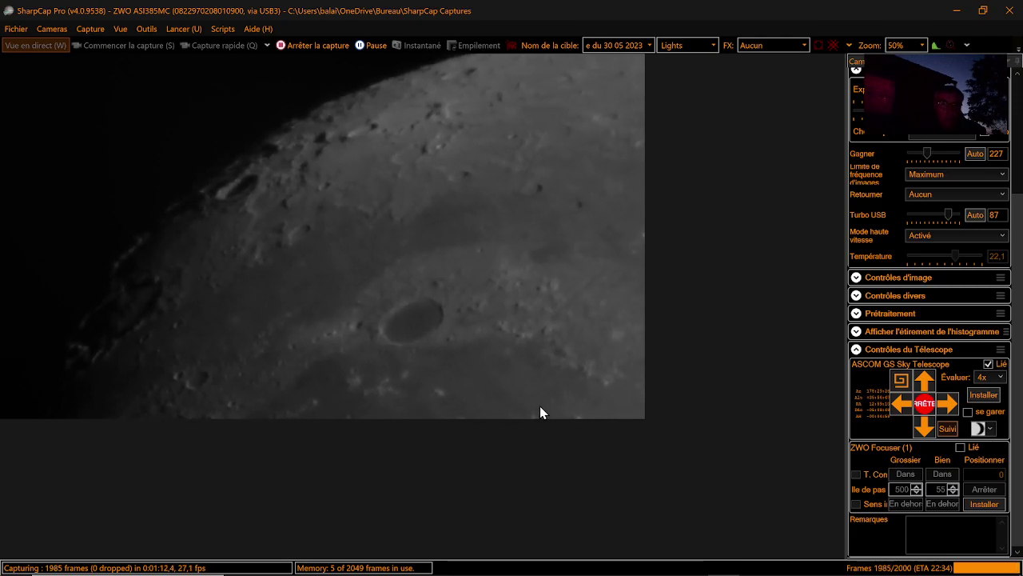
{"action": "left_click", "coordinate": [295, 46]}
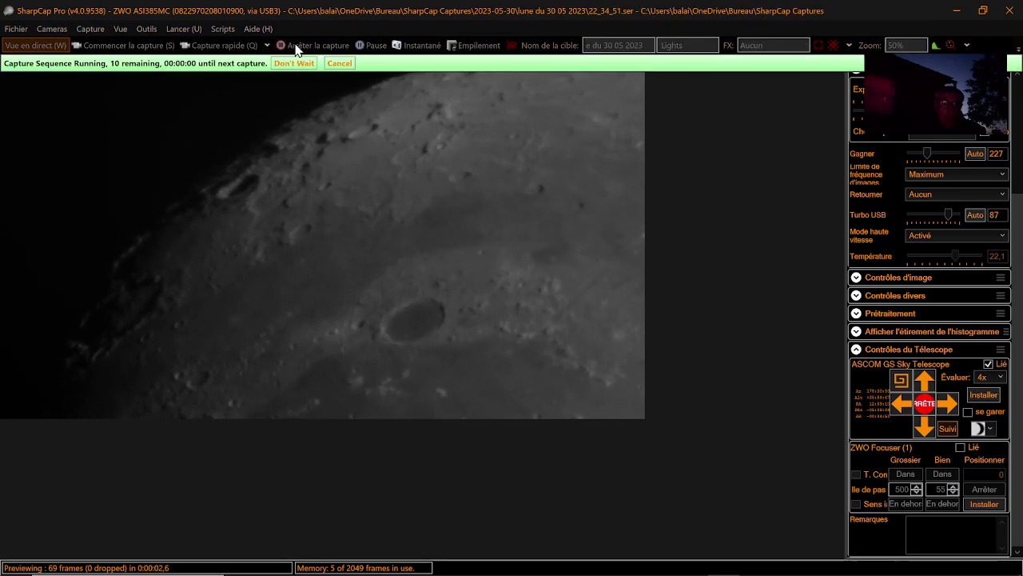
{"action": "left_click", "coordinate": [295, 46]}
{"action": "left_click", "coordinate": [289, 46]}
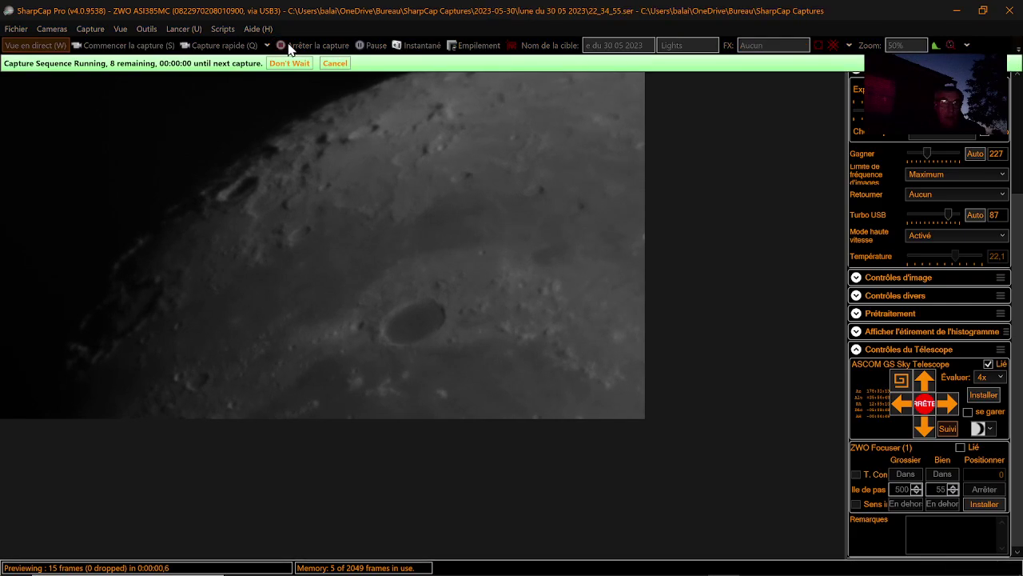
{"action": "left_click", "coordinate": [286, 46]}
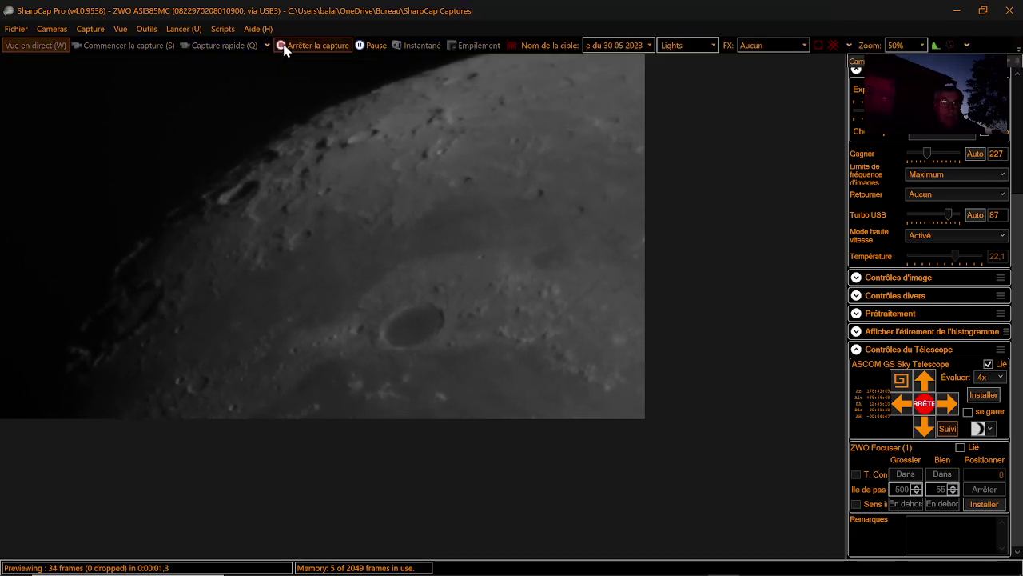
{"action": "left_click", "coordinate": [283, 48]}
{"action": "left_click", "coordinate": [282, 48]}
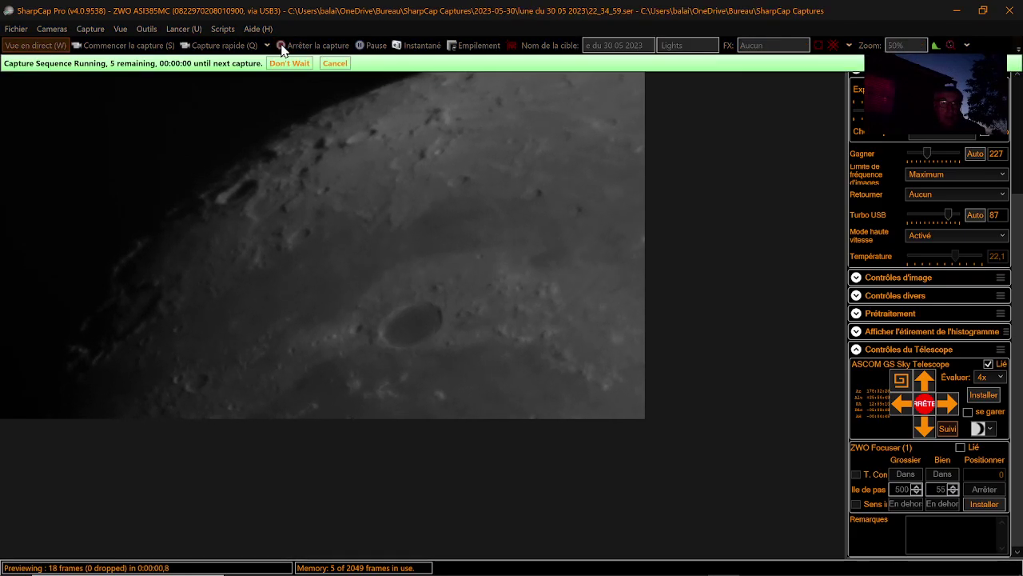
{"action": "left_click", "coordinate": [285, 46]}
{"action": "left_click", "coordinate": [289, 47]}
{"action": "left_click", "coordinate": [291, 48]}
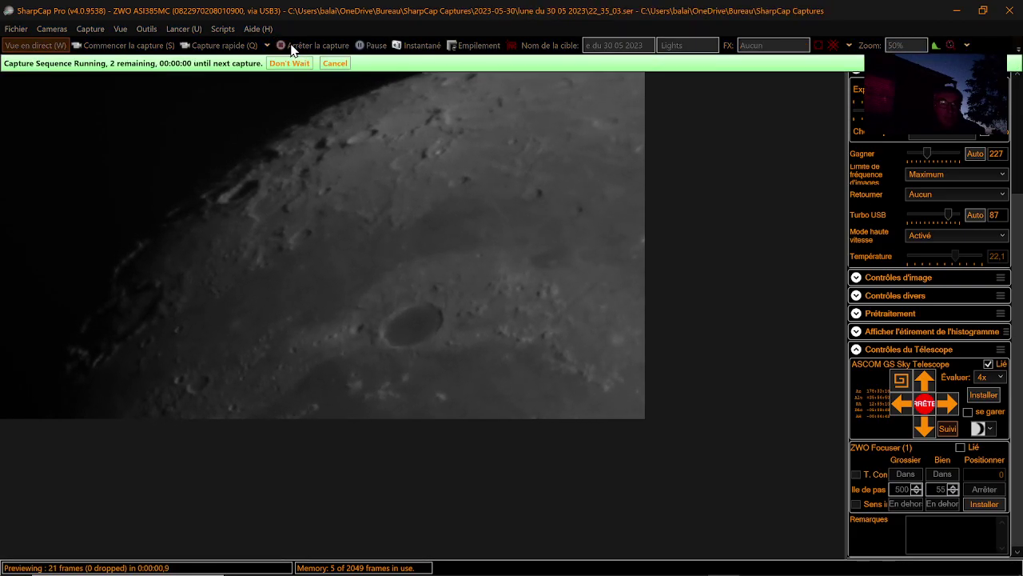
{"action": "left_click", "coordinate": [291, 48]}
{"action": "left_click", "coordinate": [289, 46]}
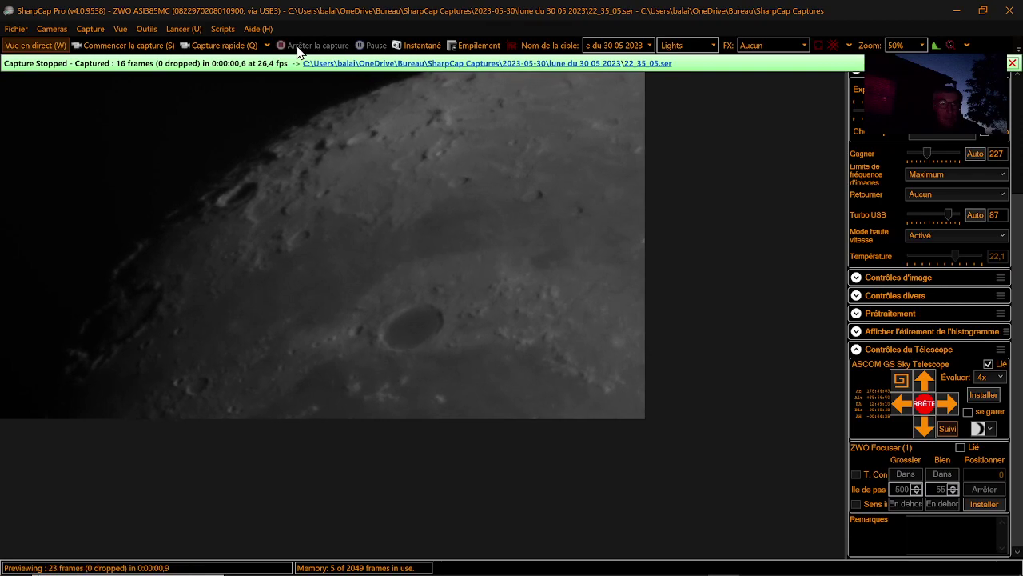
{"action": "left_click", "coordinate": [1012, 63]}
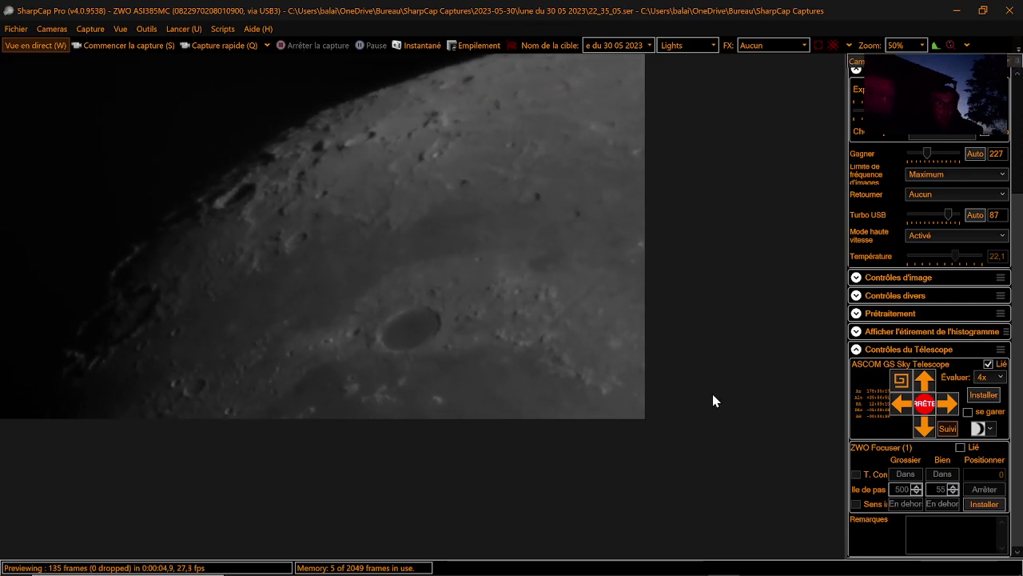
Switch to the Facebook live dashboard in Chrome and end the live video, confirming the termination.
{"action": "mouse_move", "coordinate": [448, 571]}
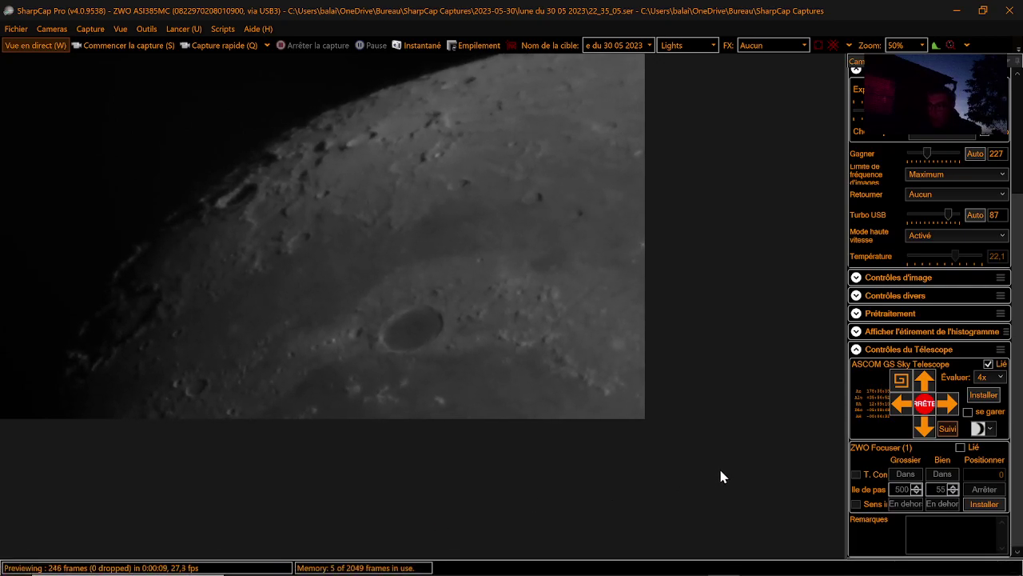
{"action": "mouse_move", "coordinate": [733, 572]}
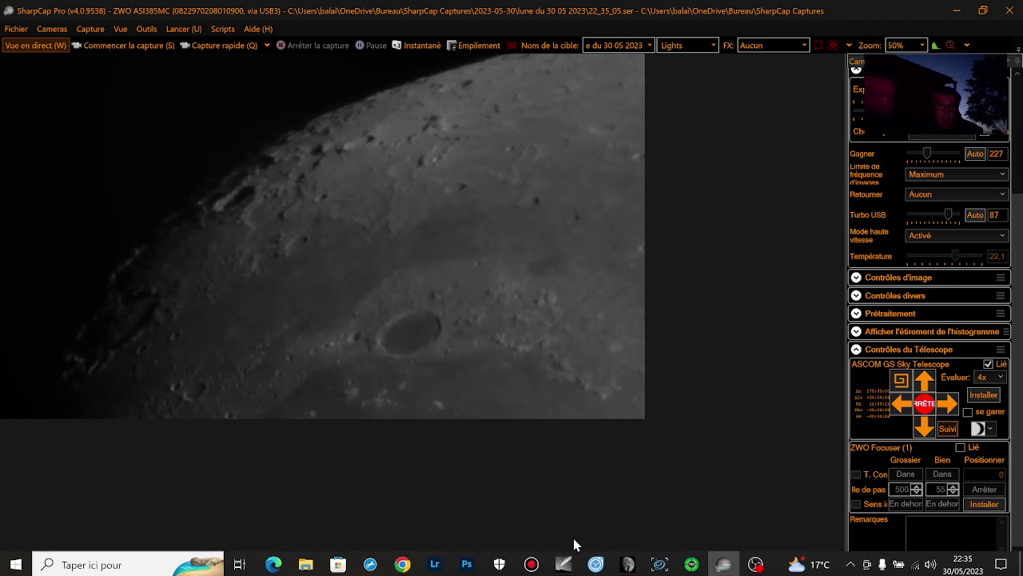
{"action": "mouse_move", "coordinate": [658, 572]}
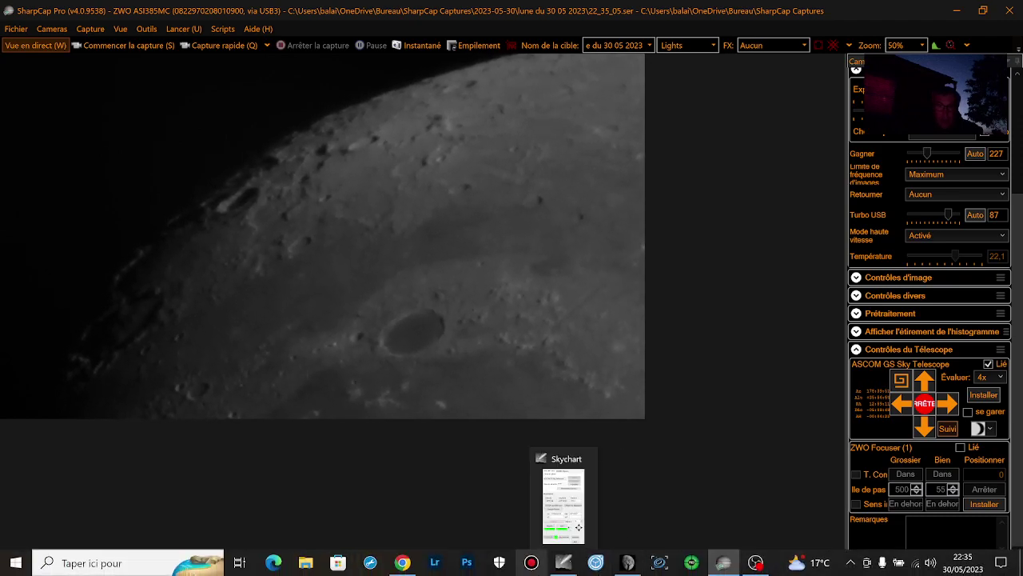
{"action": "left_click", "coordinate": [402, 565]}
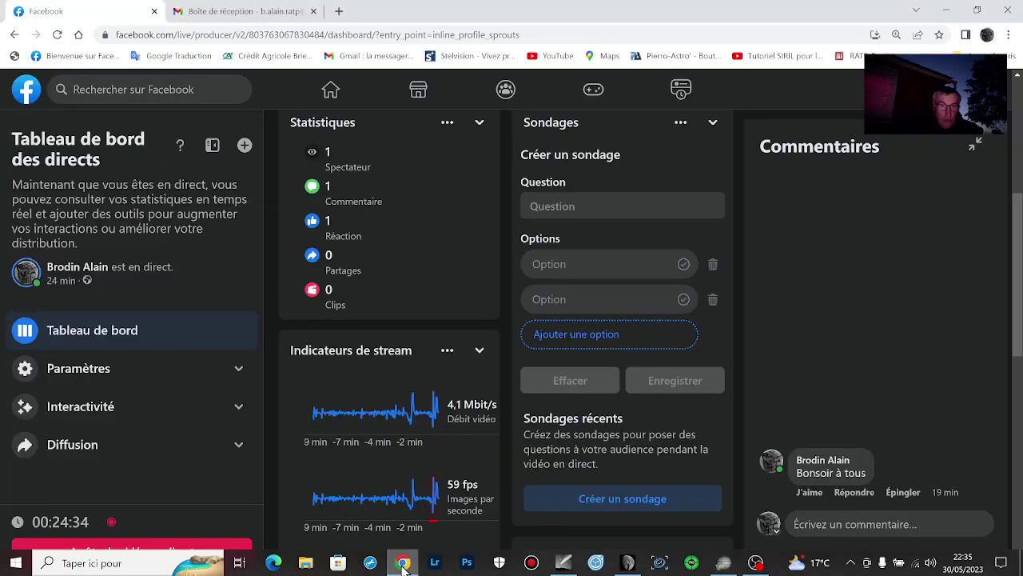
{"action": "scroll", "coordinate": [232, 464], "scroll_direction": "down", "scroll_amount": 3}
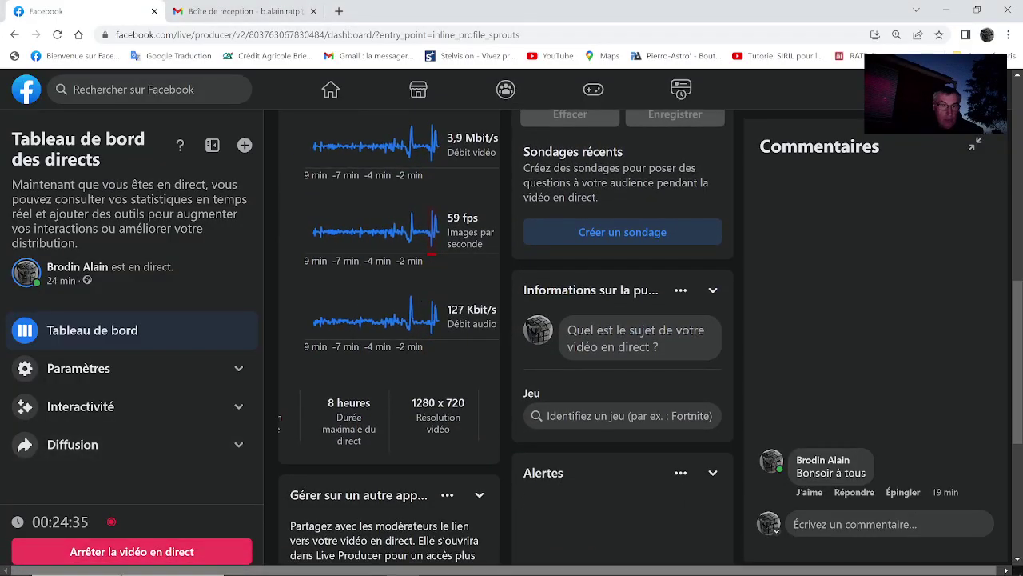
{"action": "left_click", "coordinate": [128, 557]}
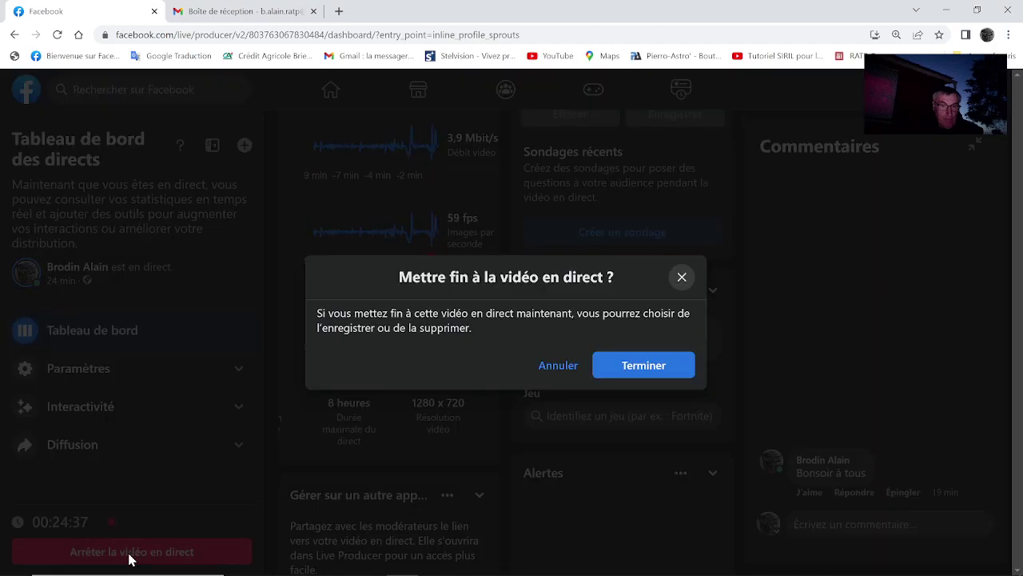
{"action": "left_click", "coordinate": [628, 365]}
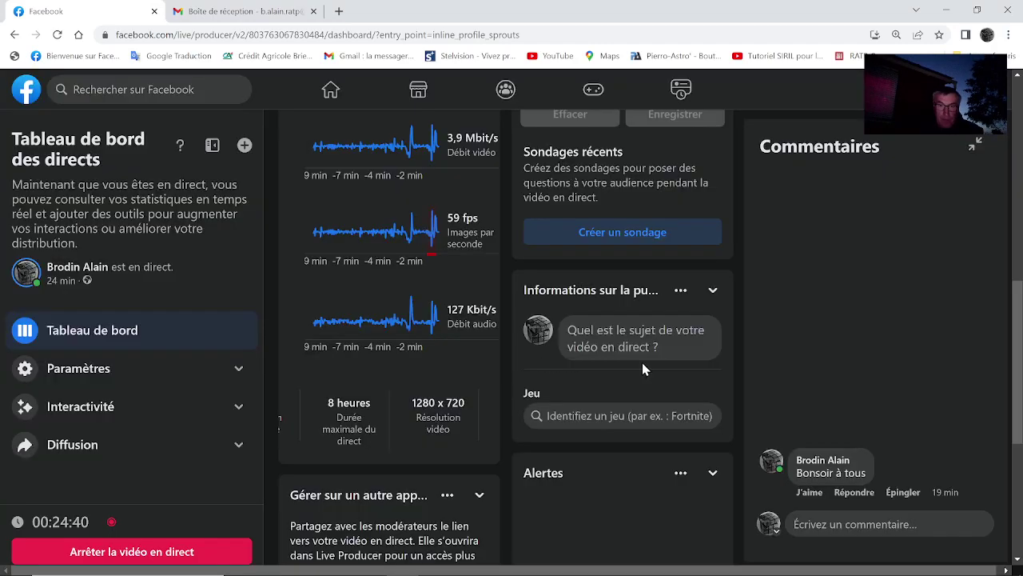
Switch to OBS and stop the streaming output while leaving the local recording running.
{"action": "left_click", "coordinate": [756, 562]}
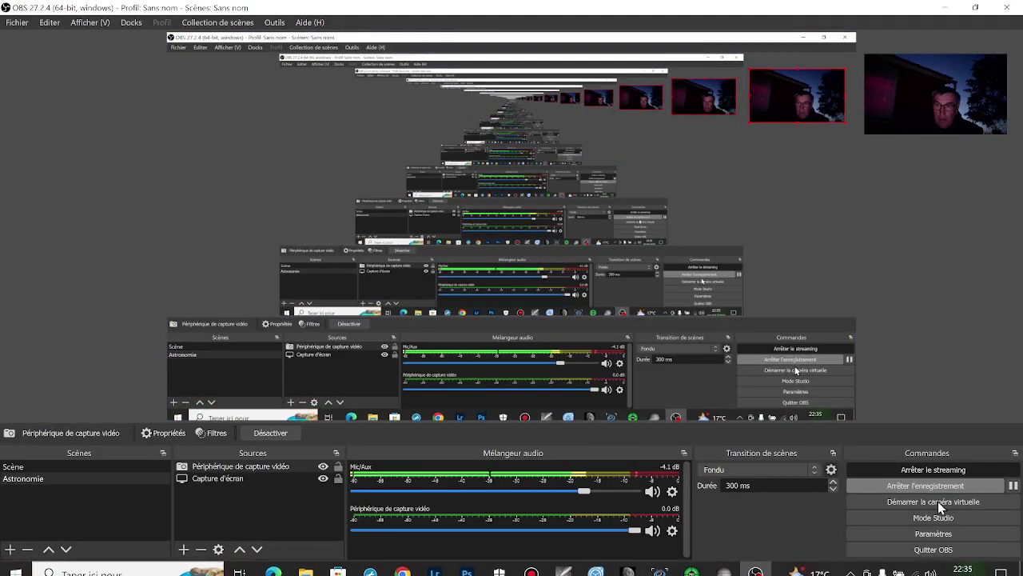
{"action": "left_click", "coordinate": [951, 469]}
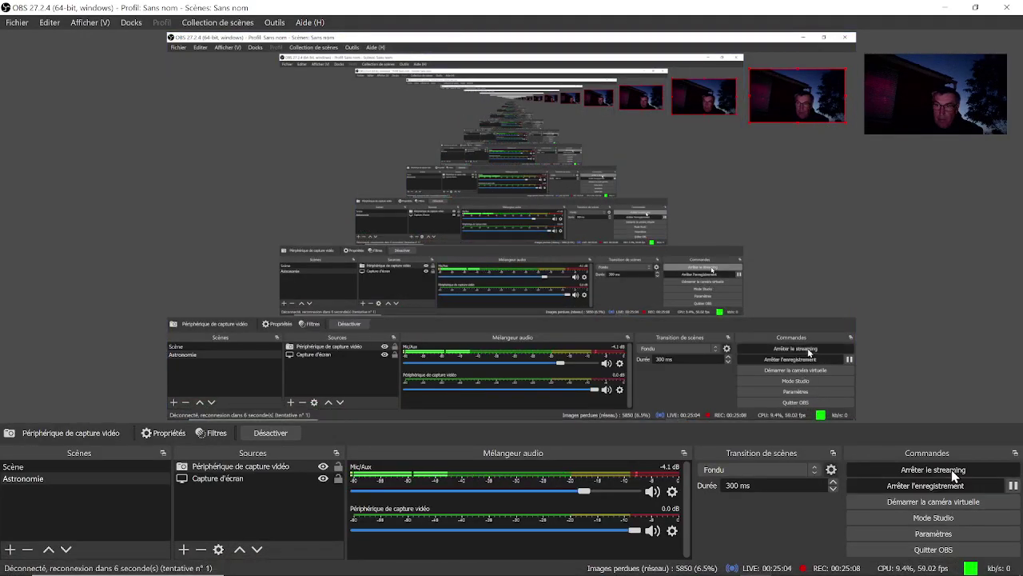